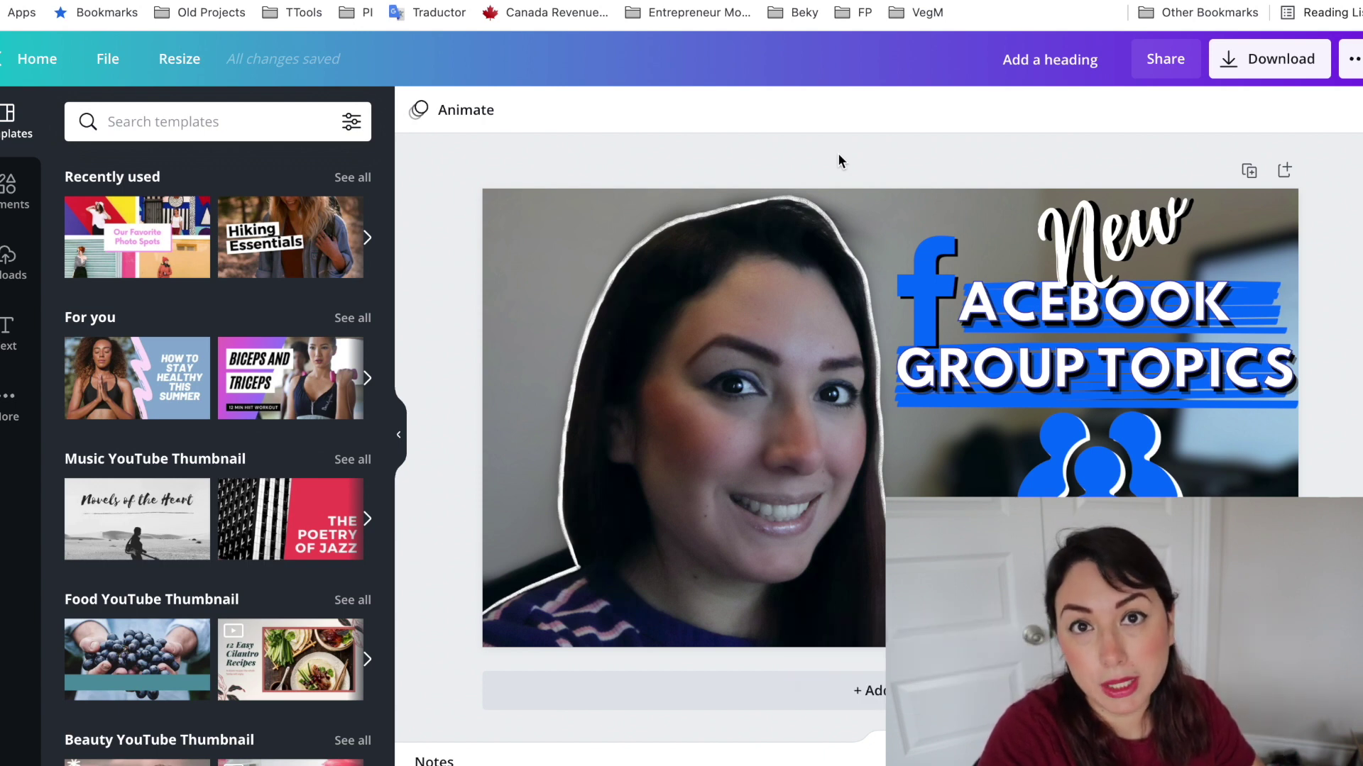
- Add a new blank page below the finished thumbnail design
{"action": "left_click", "coordinate": [880, 418]}
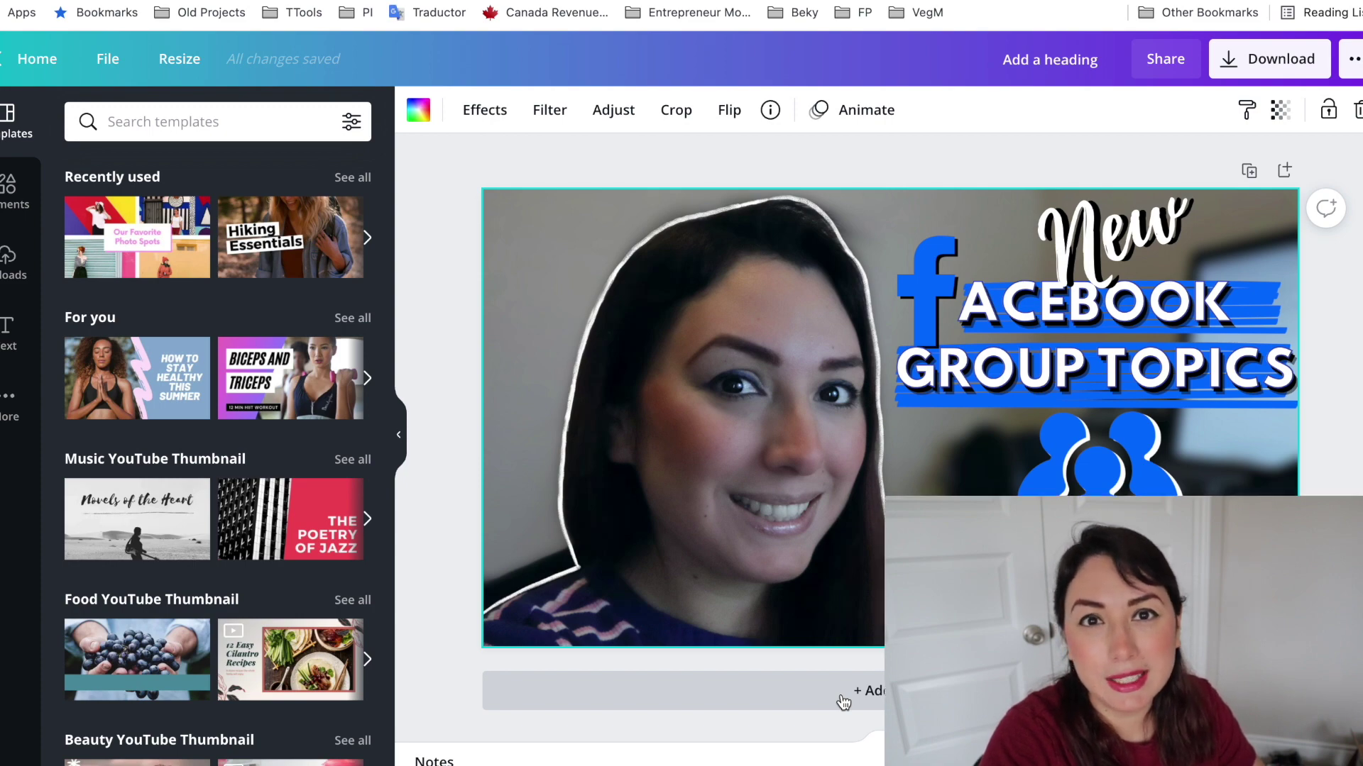
{"action": "left_click", "coordinate": [843, 701]}
{"action": "scroll", "coordinate": [840, 693], "scroll_direction": "up", "scroll_amount": 3}
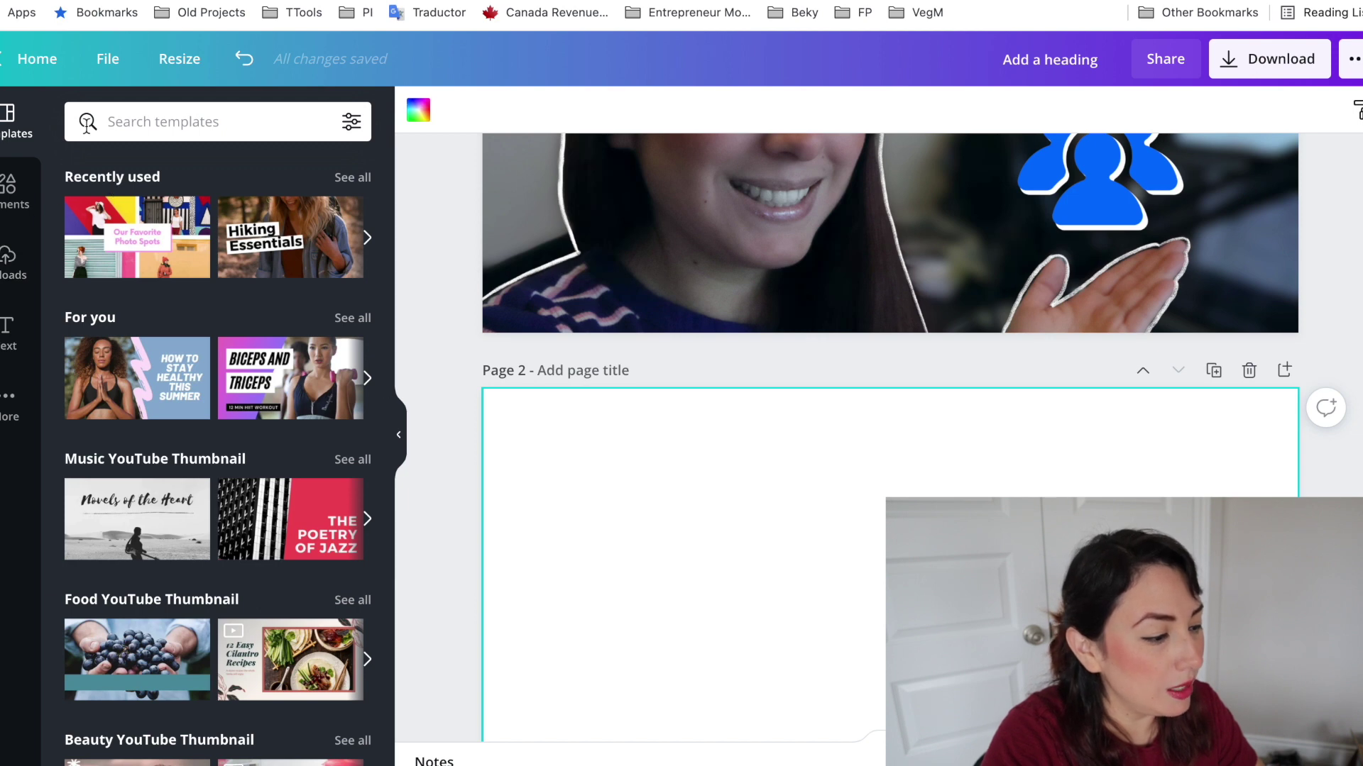
- Place the uploaded portrait photo on page 2 and set it as the page background
{"action": "left_click", "coordinate": [10, 259]}
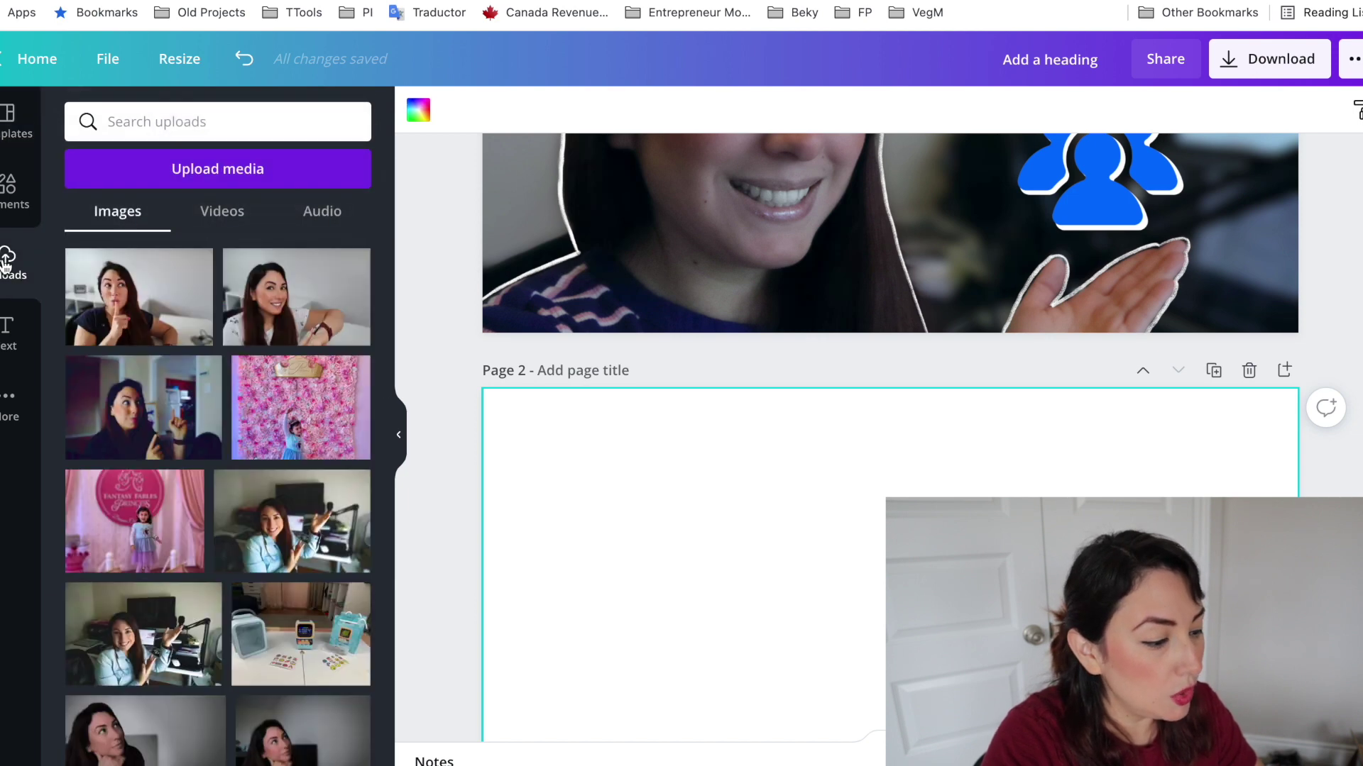
{"action": "scroll", "coordinate": [284, 577], "scroll_direction": "down", "scroll_amount": 10}
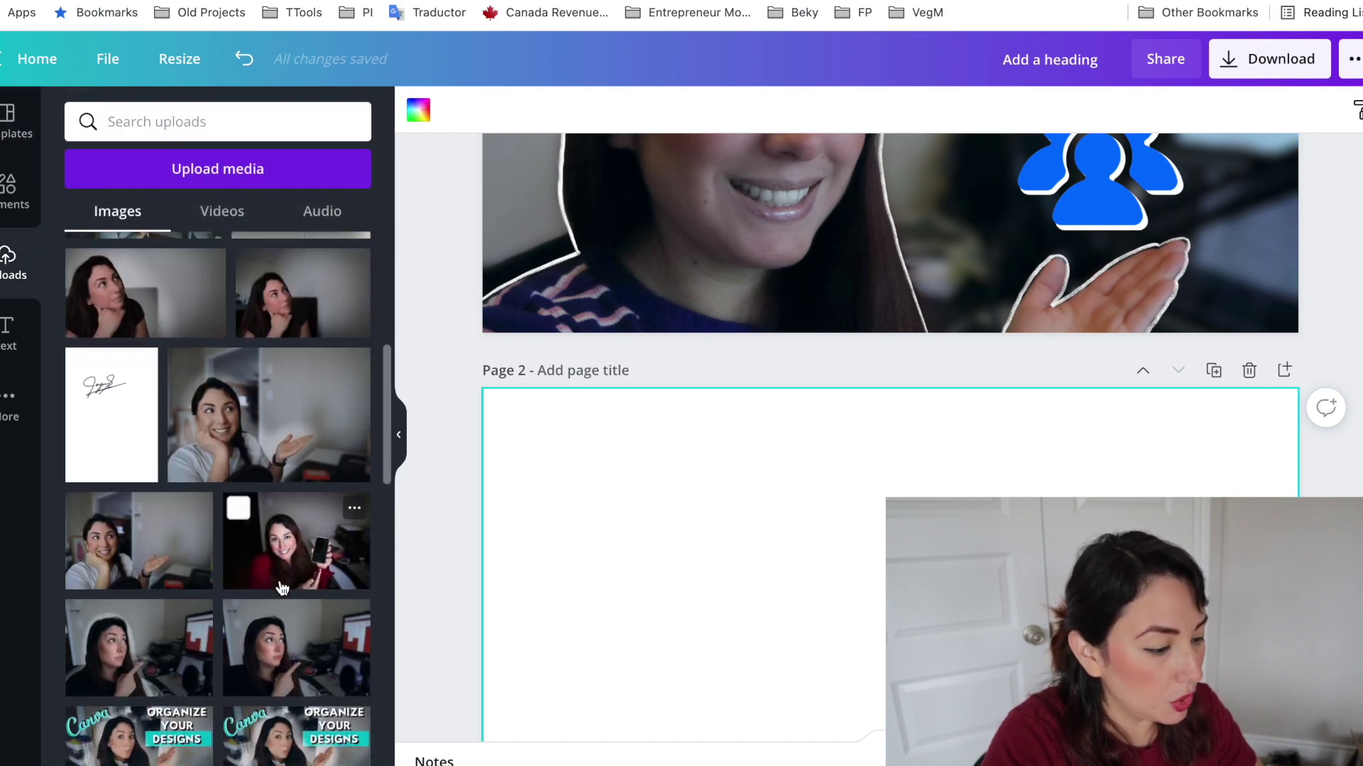
{"action": "left_click", "coordinate": [318, 504]}
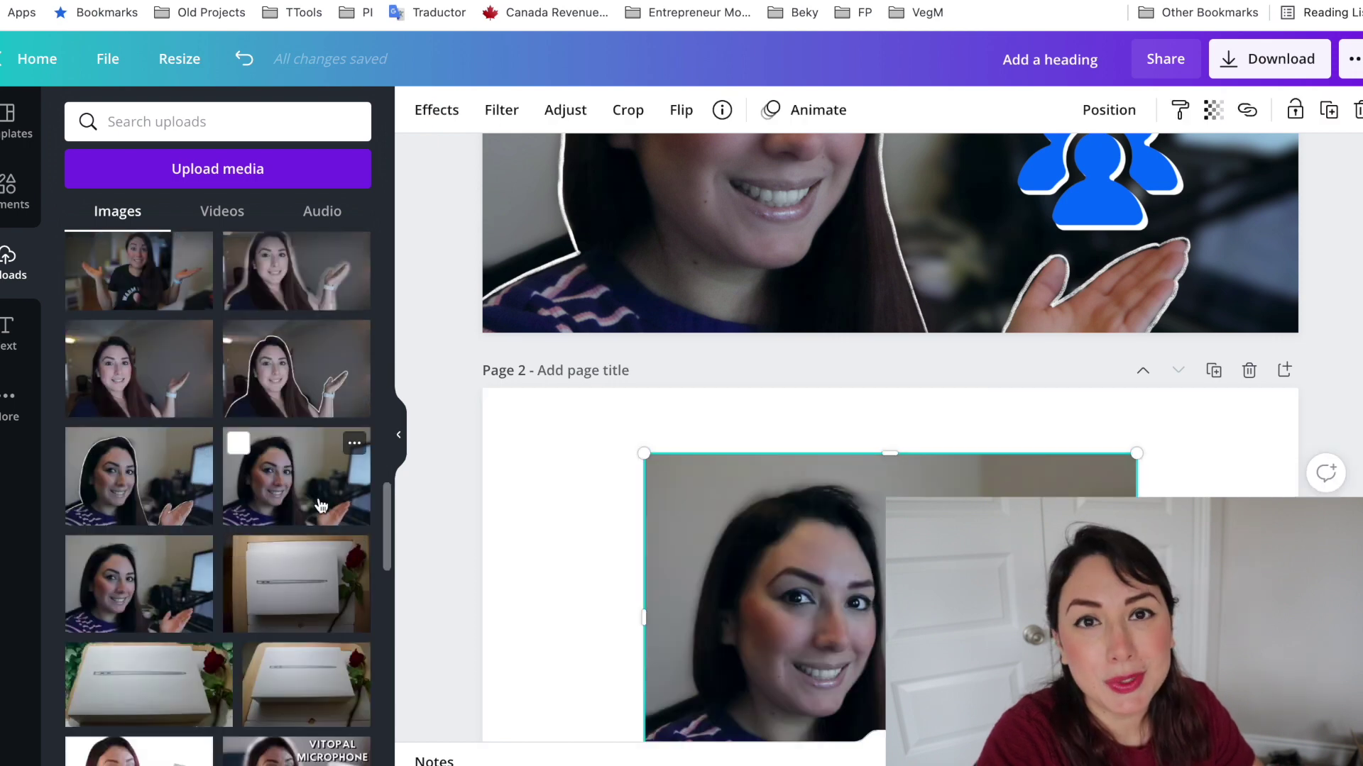
{"action": "right_click", "coordinate": [806, 600]}
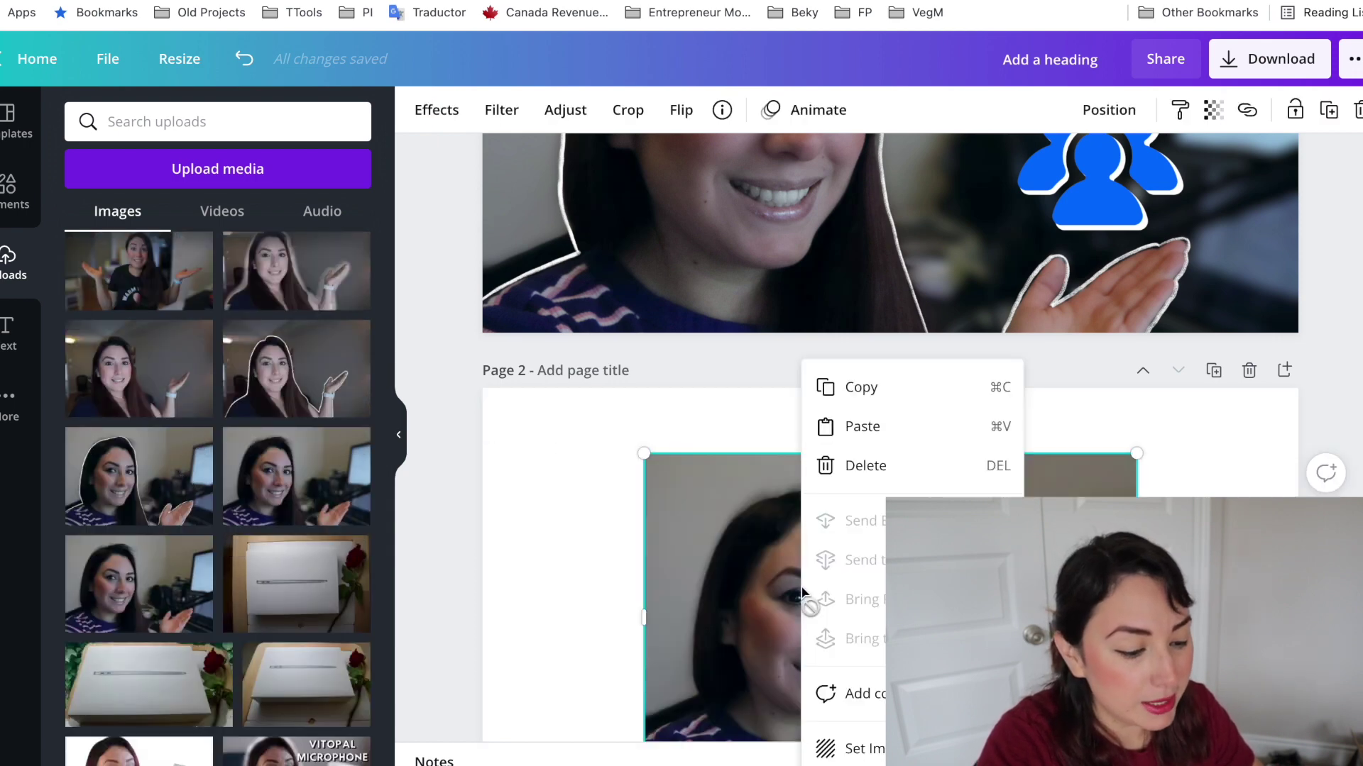
{"action": "left_click", "coordinate": [881, 758]}
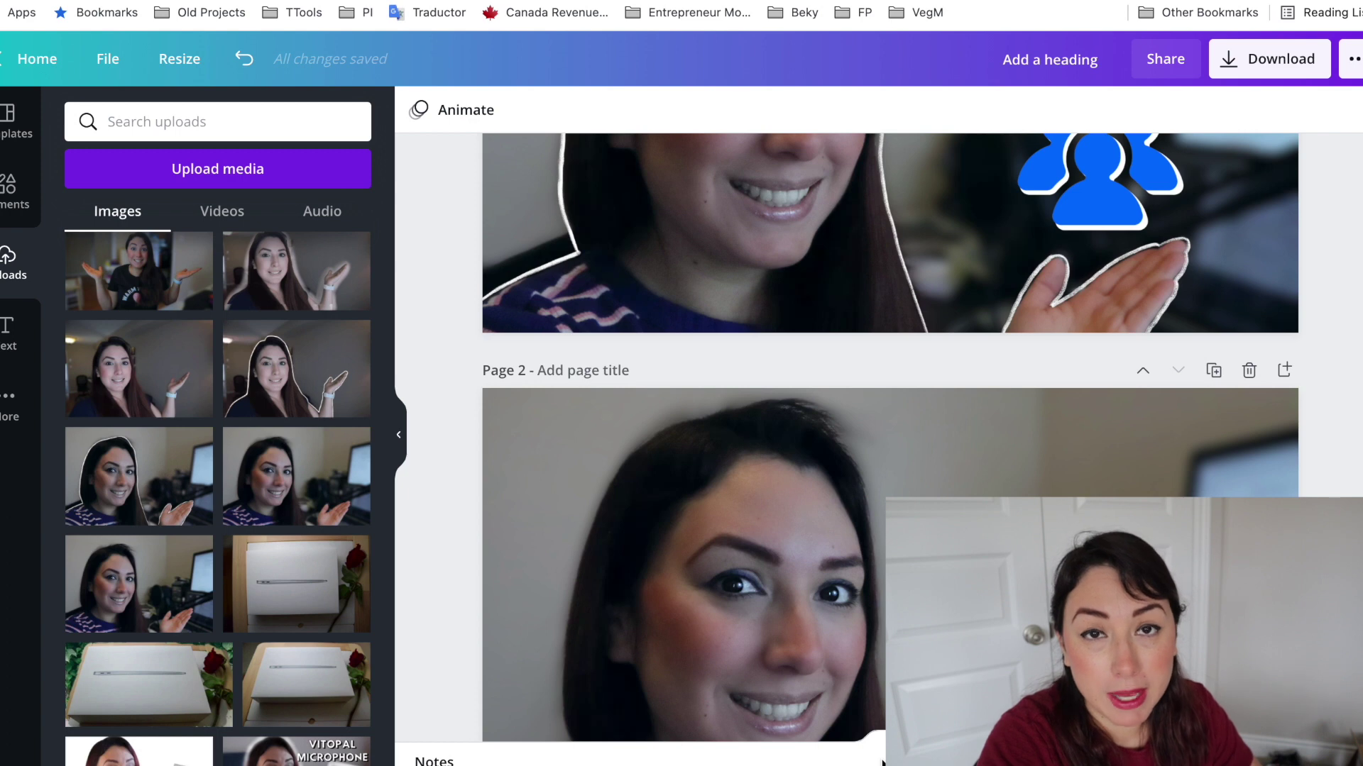
{"action": "scroll", "coordinate": [1127, 479], "scroll_direction": "up", "scroll_amount": 3}
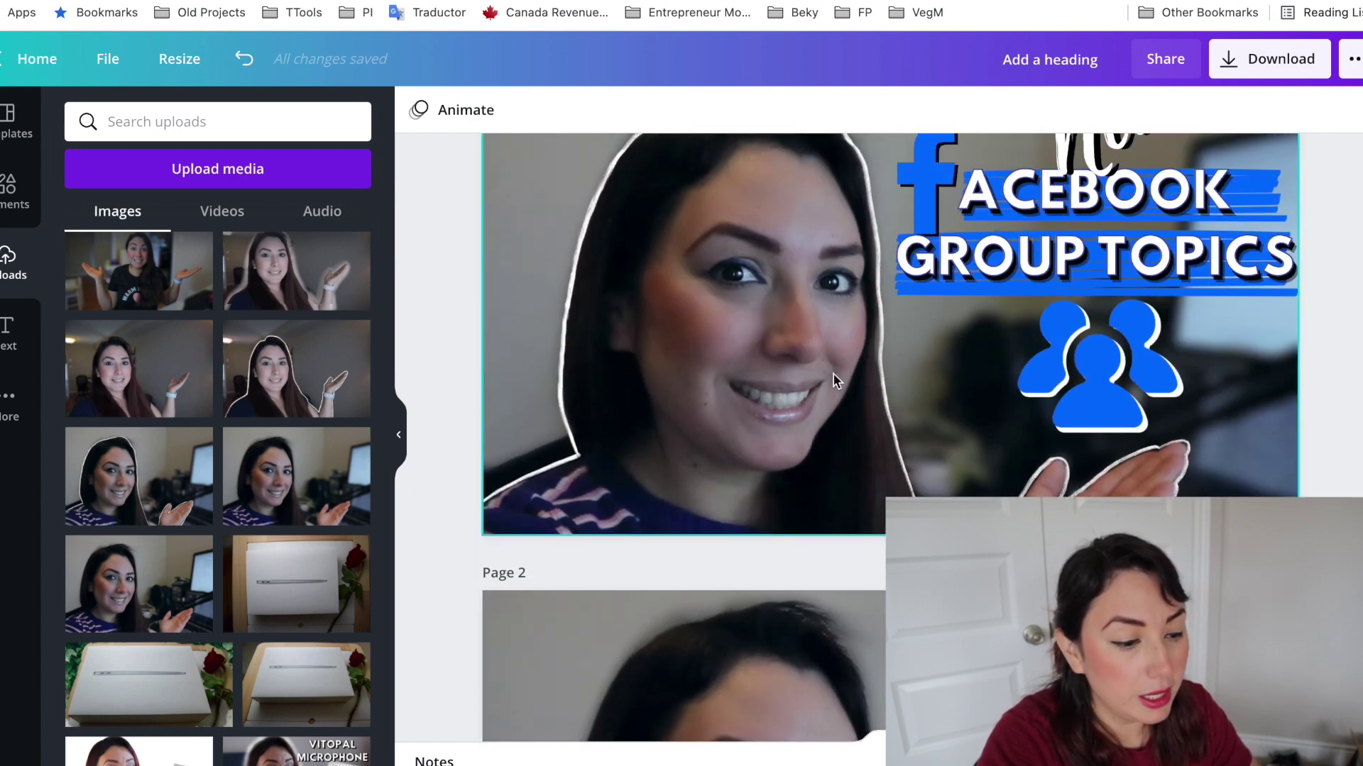
{"action": "scroll", "coordinate": [833, 373], "scroll_direction": "down", "scroll_amount": 6}
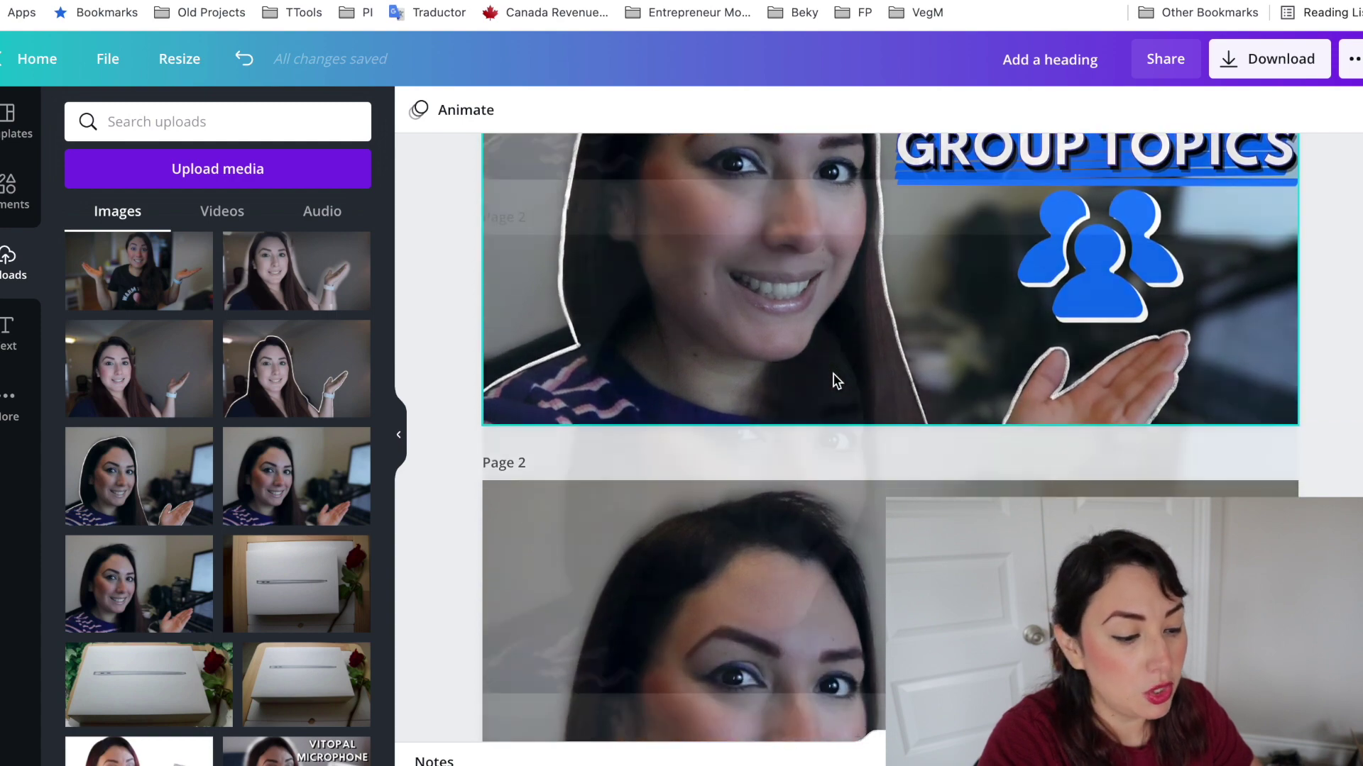
{"action": "left_click", "coordinate": [891, 417]}
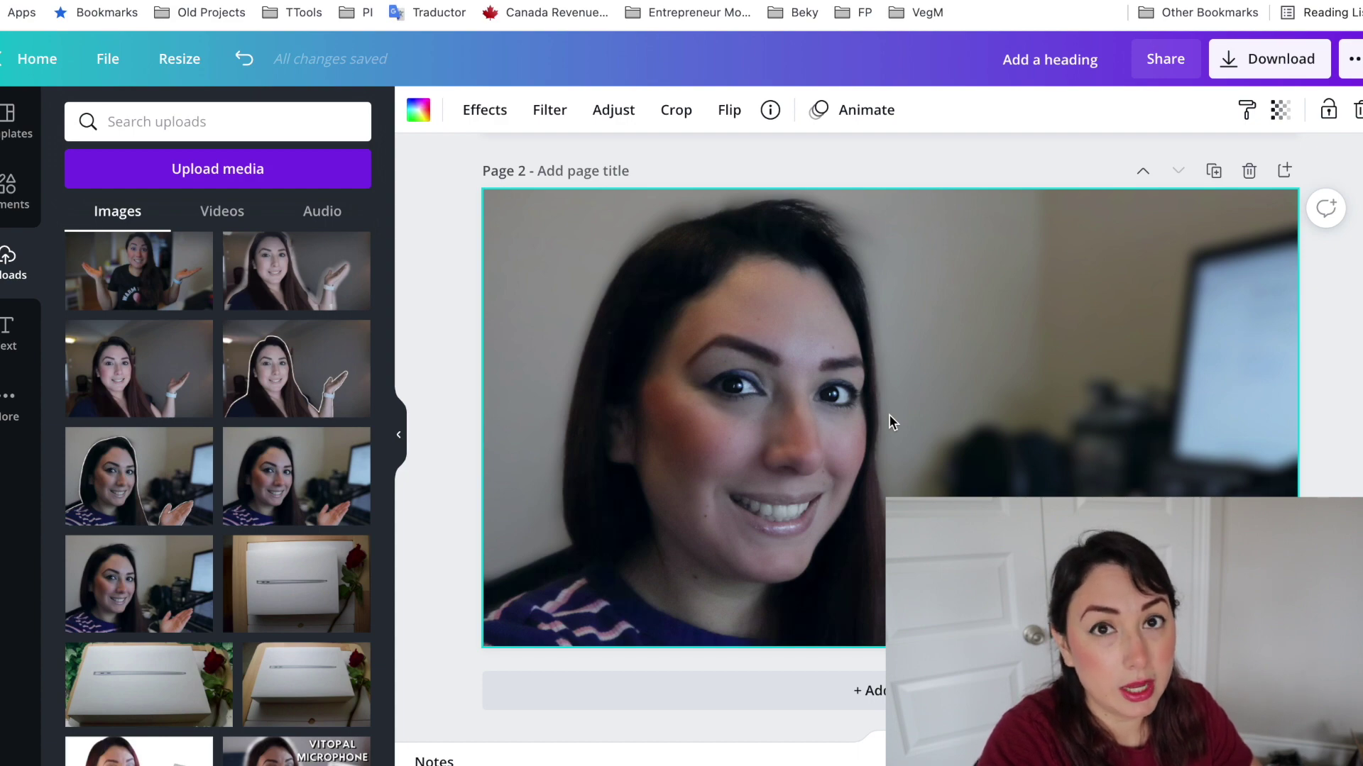
- Duplicate page 2 and apply Background Remover to the page 3 copy, leaving only the person
{"action": "left_click", "coordinate": [1214, 171]}
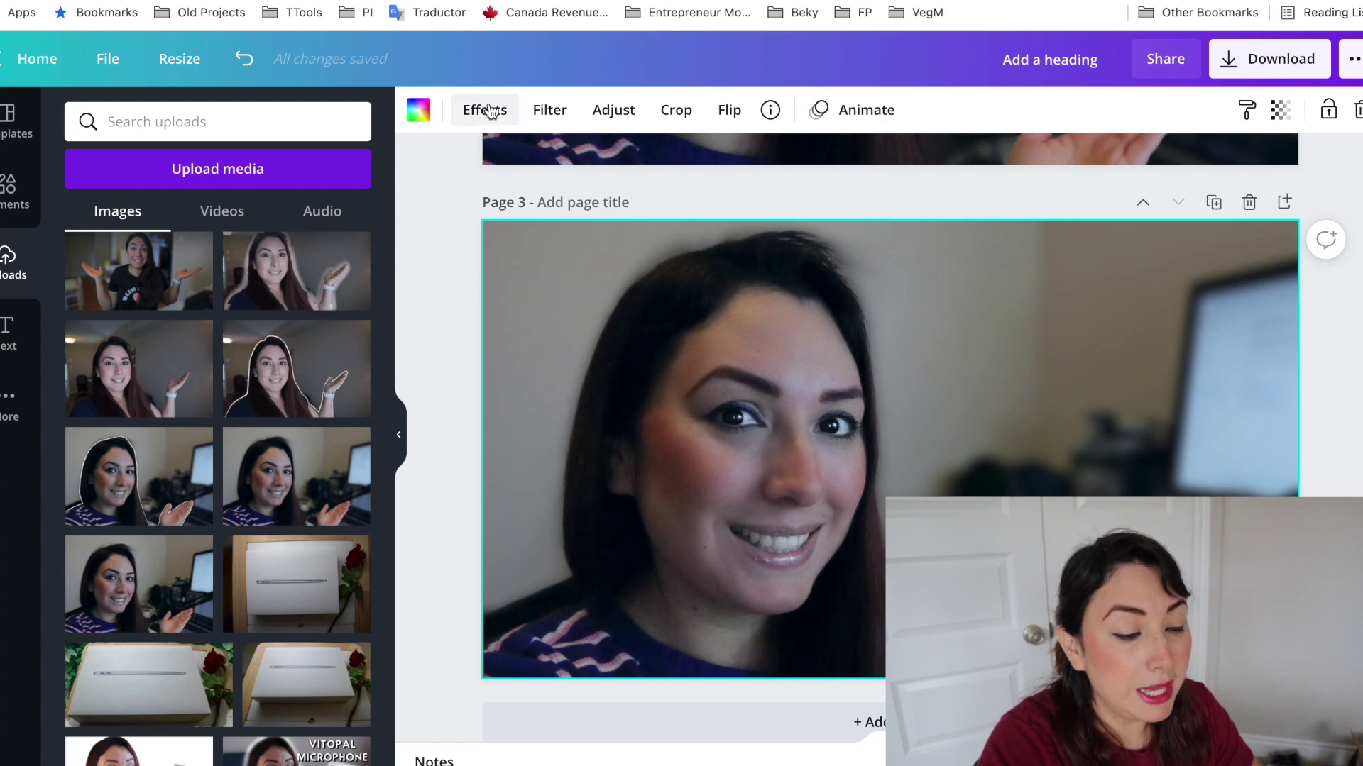
{"action": "left_click", "coordinate": [487, 109]}
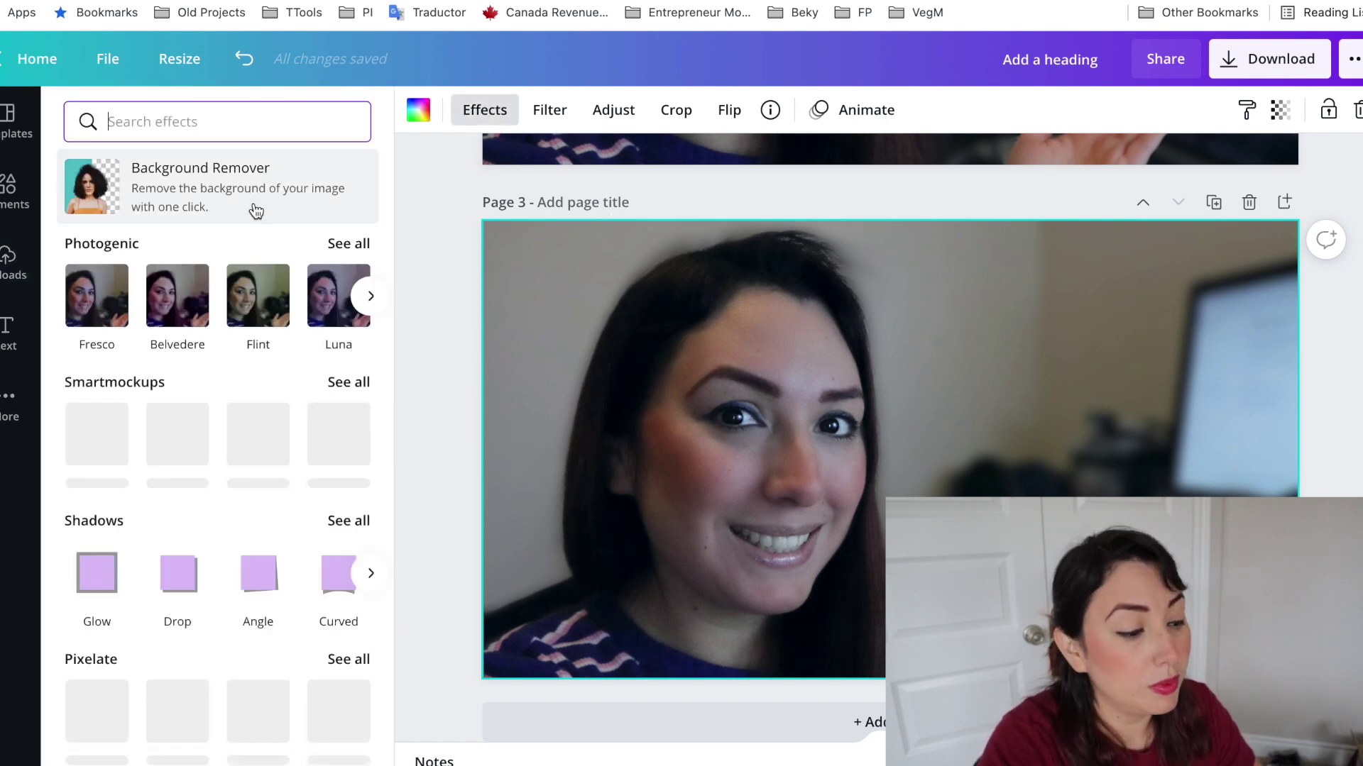
{"action": "left_click", "coordinate": [255, 207]}
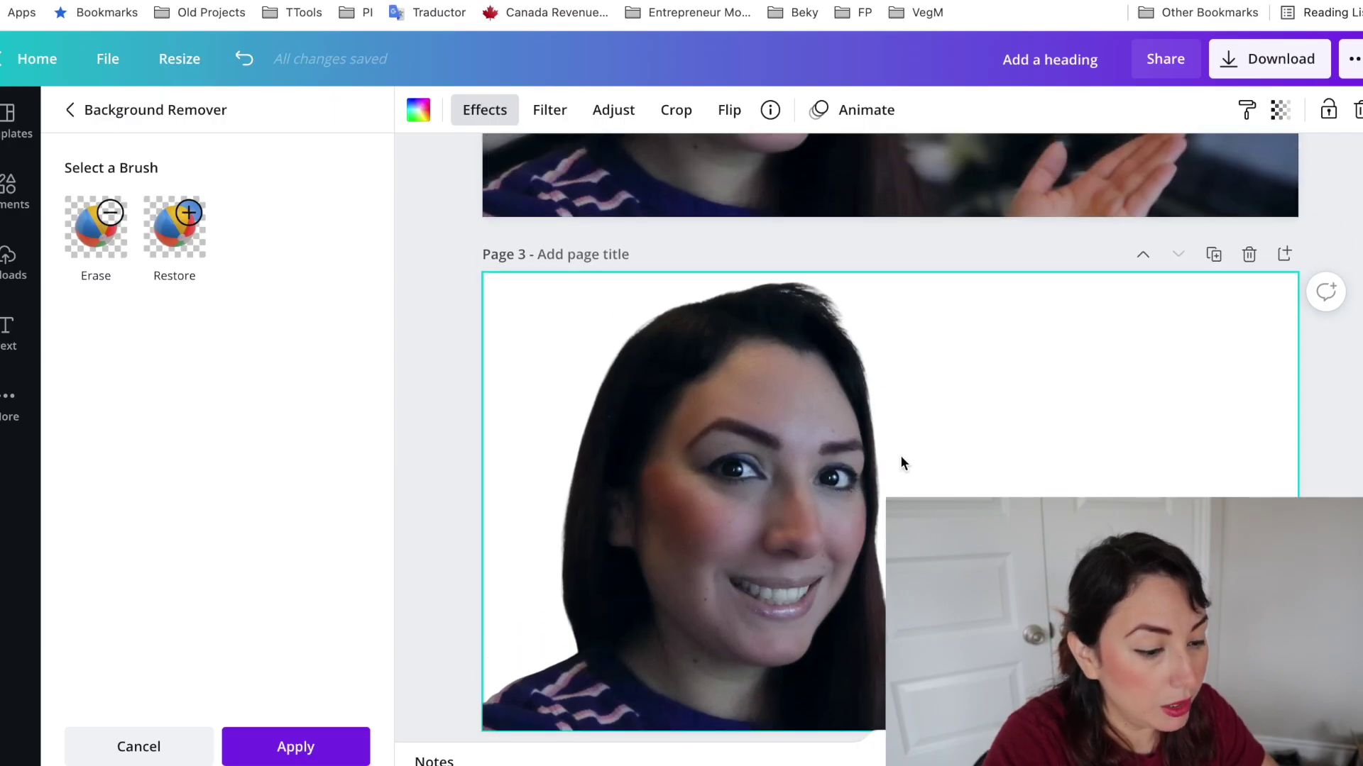
{"action": "scroll", "coordinate": [900, 454], "scroll_direction": "up", "scroll_amount": 6}
{"action": "left_click", "coordinate": [863, 428]}
{"action": "scroll", "coordinate": [854, 428], "scroll_direction": "down", "scroll_amount": 1}
{"action": "scroll", "coordinate": [855, 429], "scroll_direction": "down", "scroll_amount": 5}
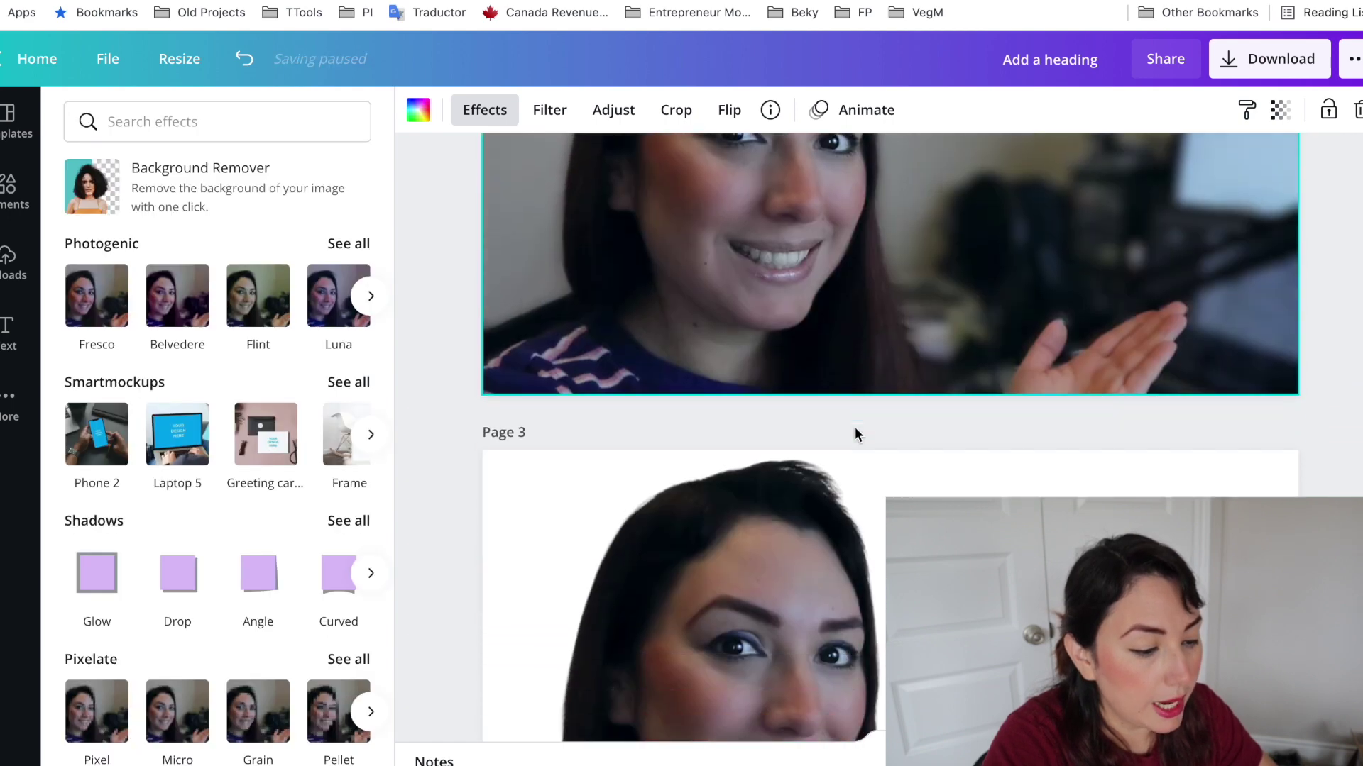
{"action": "left_click", "coordinate": [754, 515]}
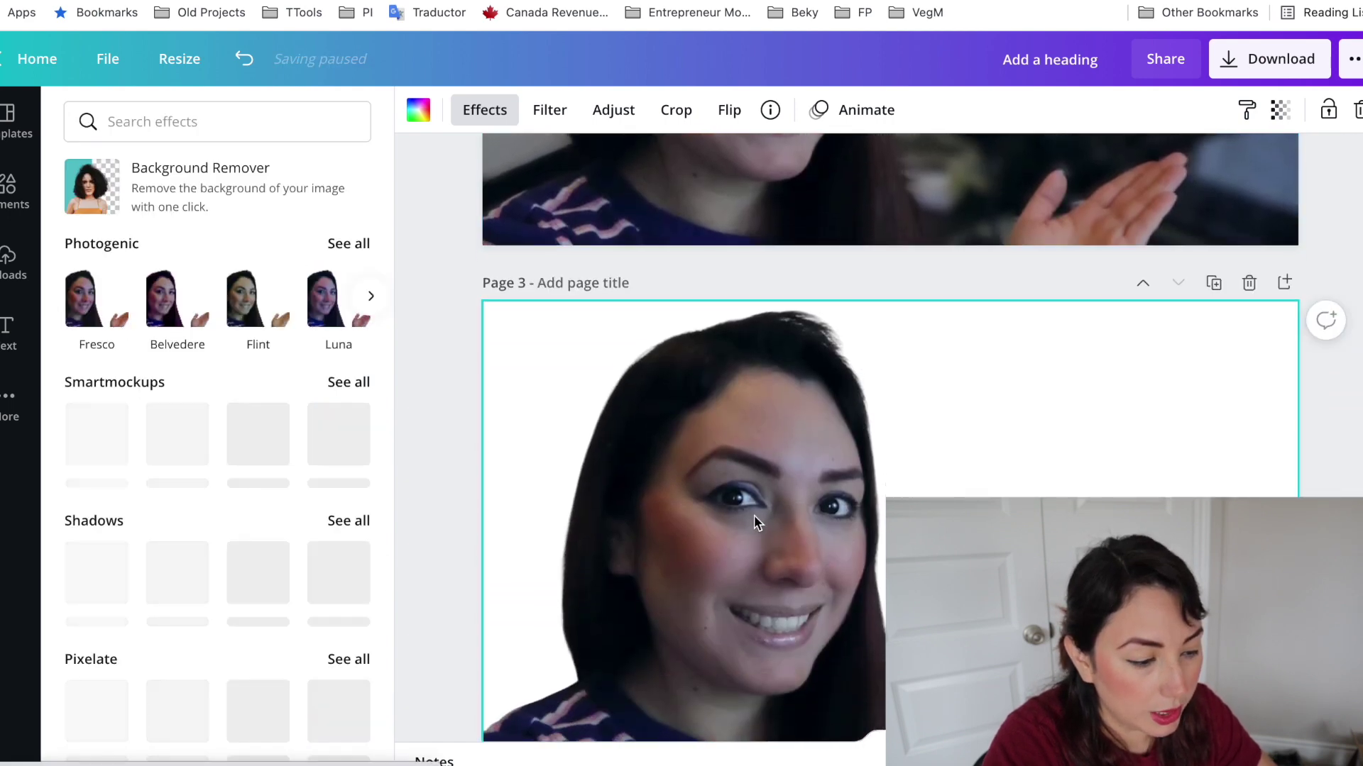
{"action": "scroll", "coordinate": [753, 515], "scroll_direction": "down", "scroll_amount": 2}
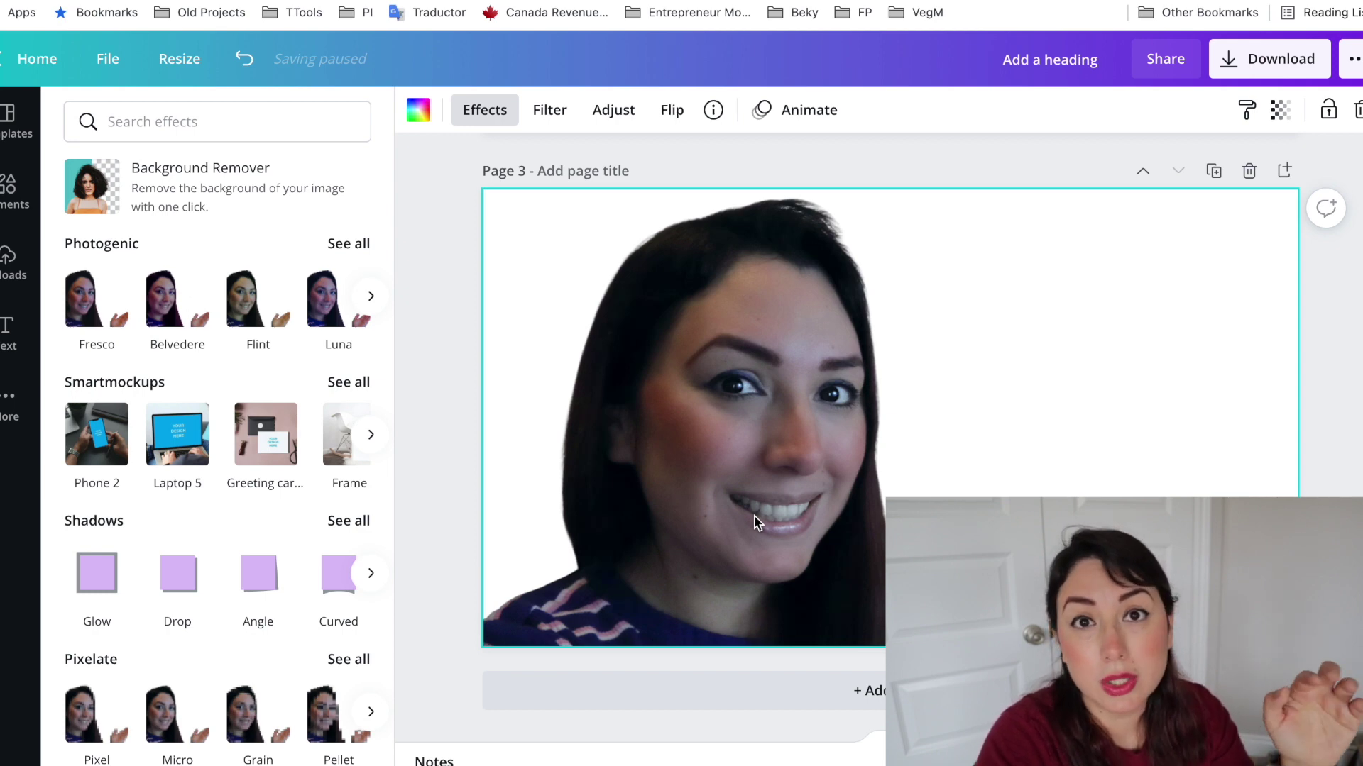
{"action": "right_click", "coordinate": [754, 515]}
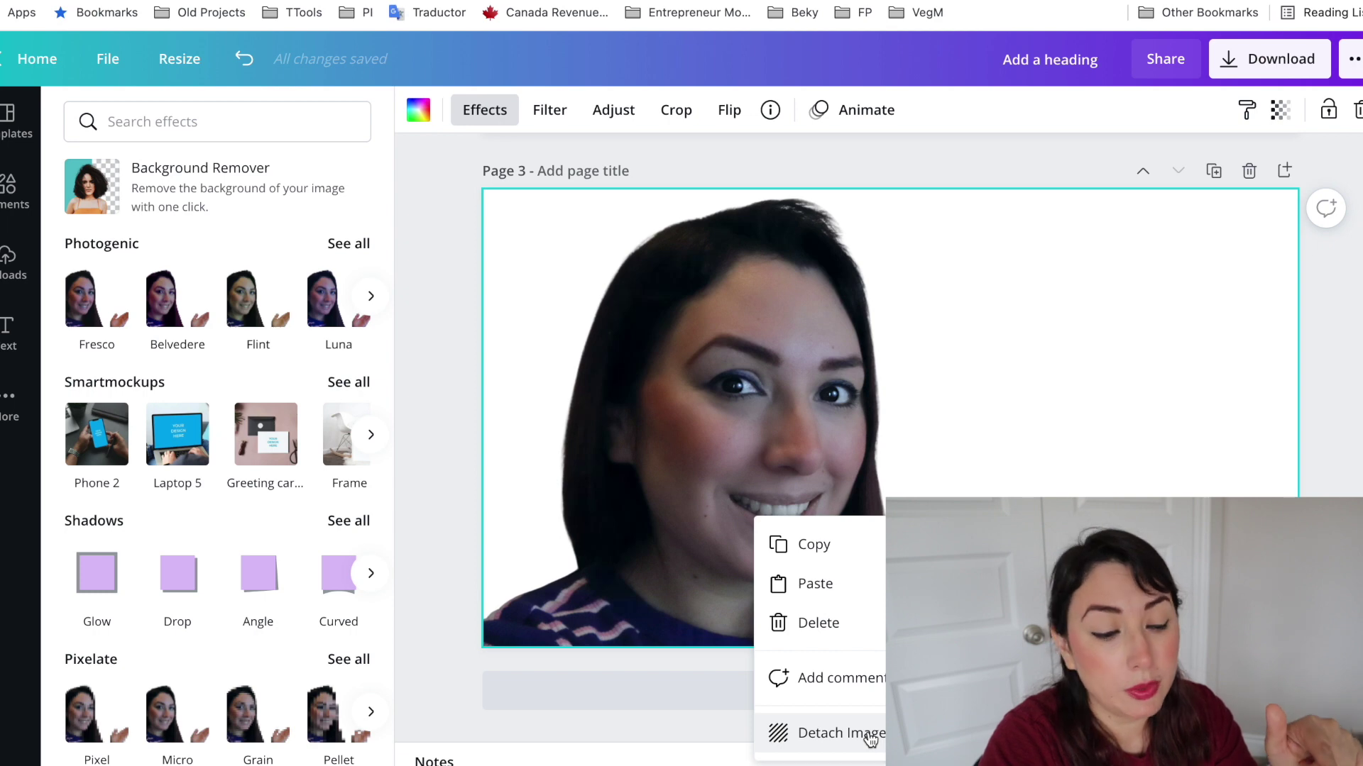
- Detach the page 3 cut-out from the page background and enlarge it
{"action": "left_click", "coordinate": [841, 733]}
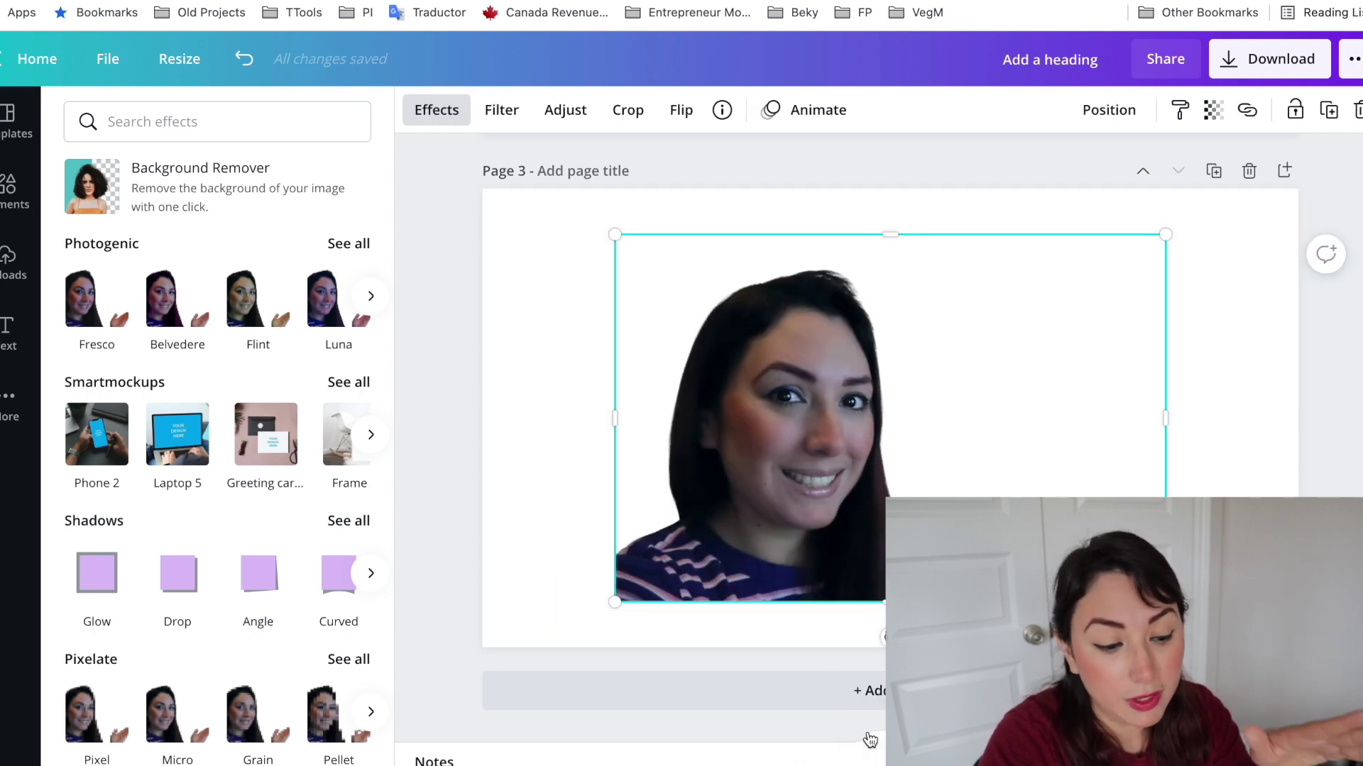
{"action": "left_click", "coordinate": [628, 110]}
{"action": "left_click", "coordinate": [455, 110]}
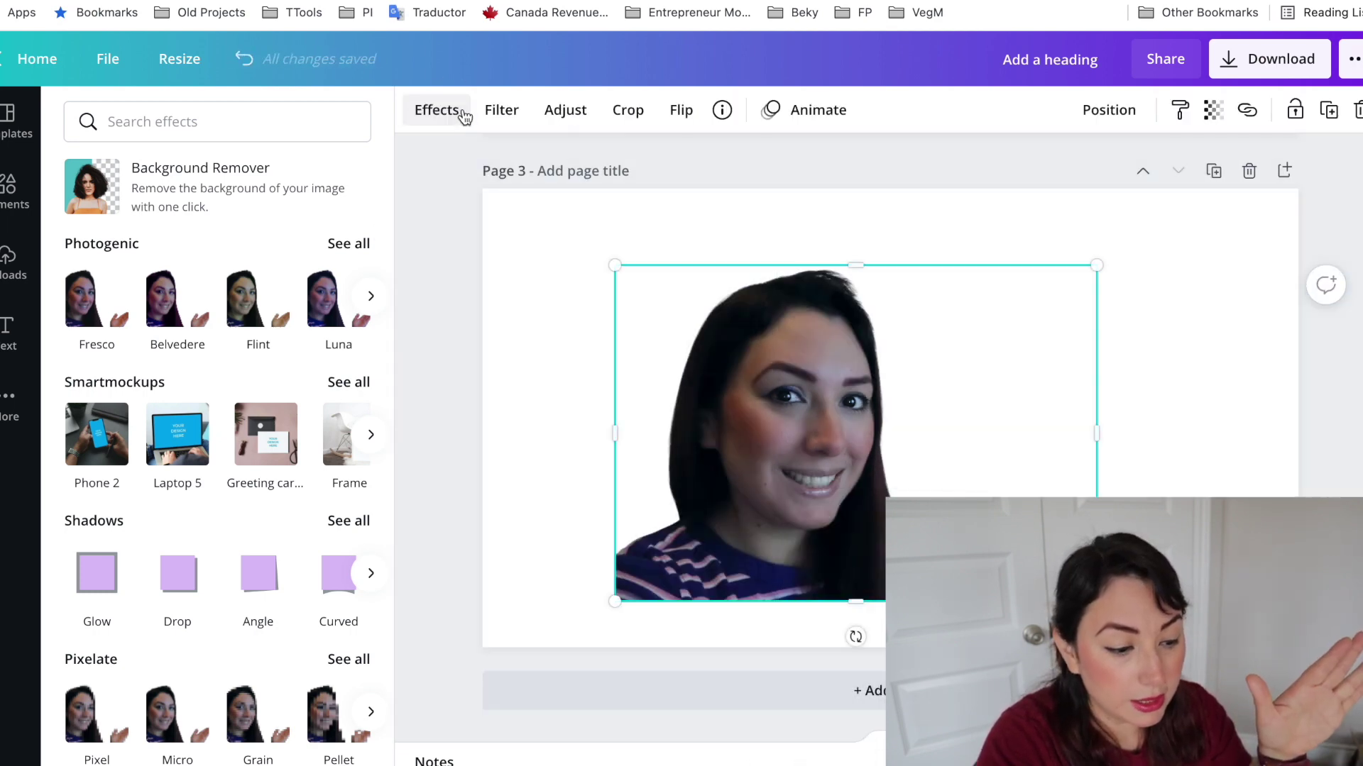
{"action": "left_click_drag", "start_coordinate": [610, 260], "coordinate": [515, 201]}
{"action": "scroll", "coordinate": [675, 518], "scroll_direction": "up", "scroll_amount": 3}
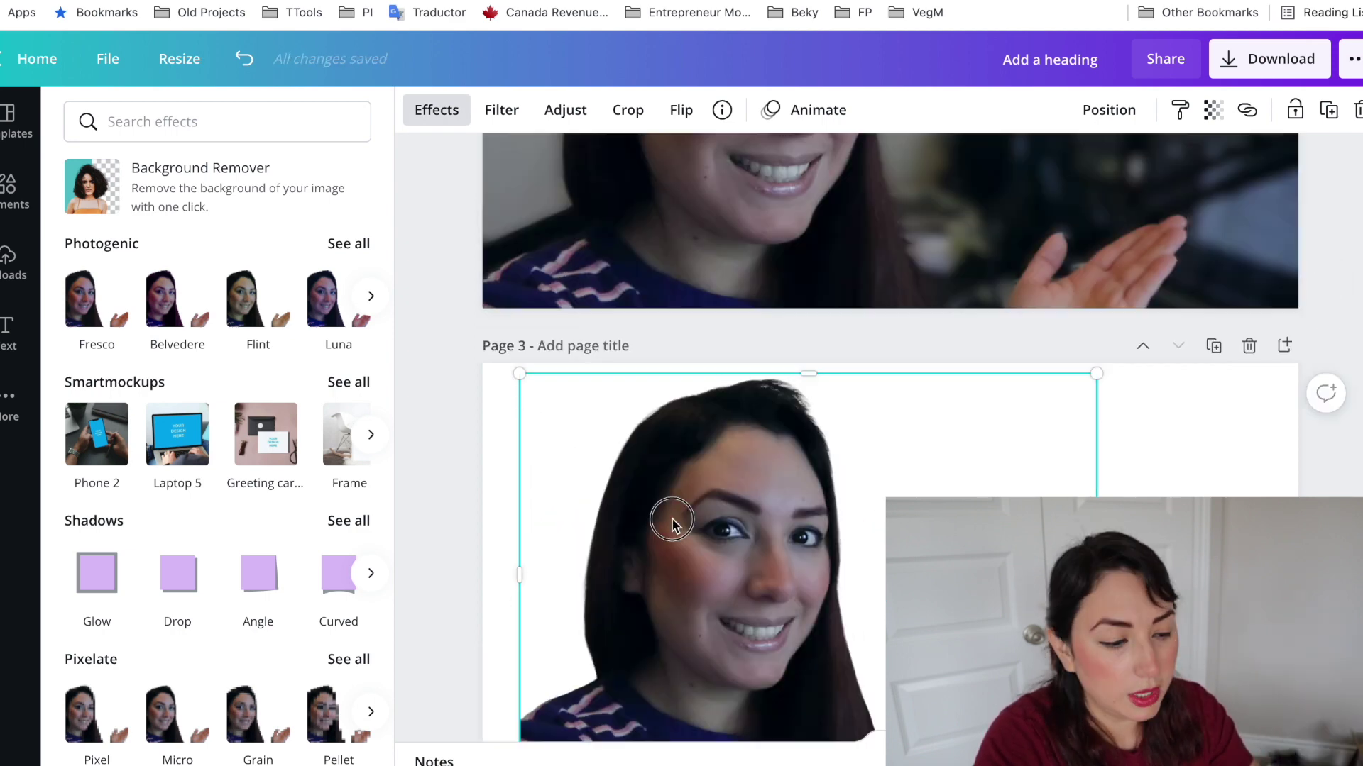
- Move the cut-out onto page 2, enlarge it and align it exactly over the original face
{"action": "left_click_drag", "start_coordinate": [675, 517], "coordinate": [721, 173]}
{"action": "scroll", "coordinate": [723, 518], "scroll_direction": "up", "scroll_amount": 5}
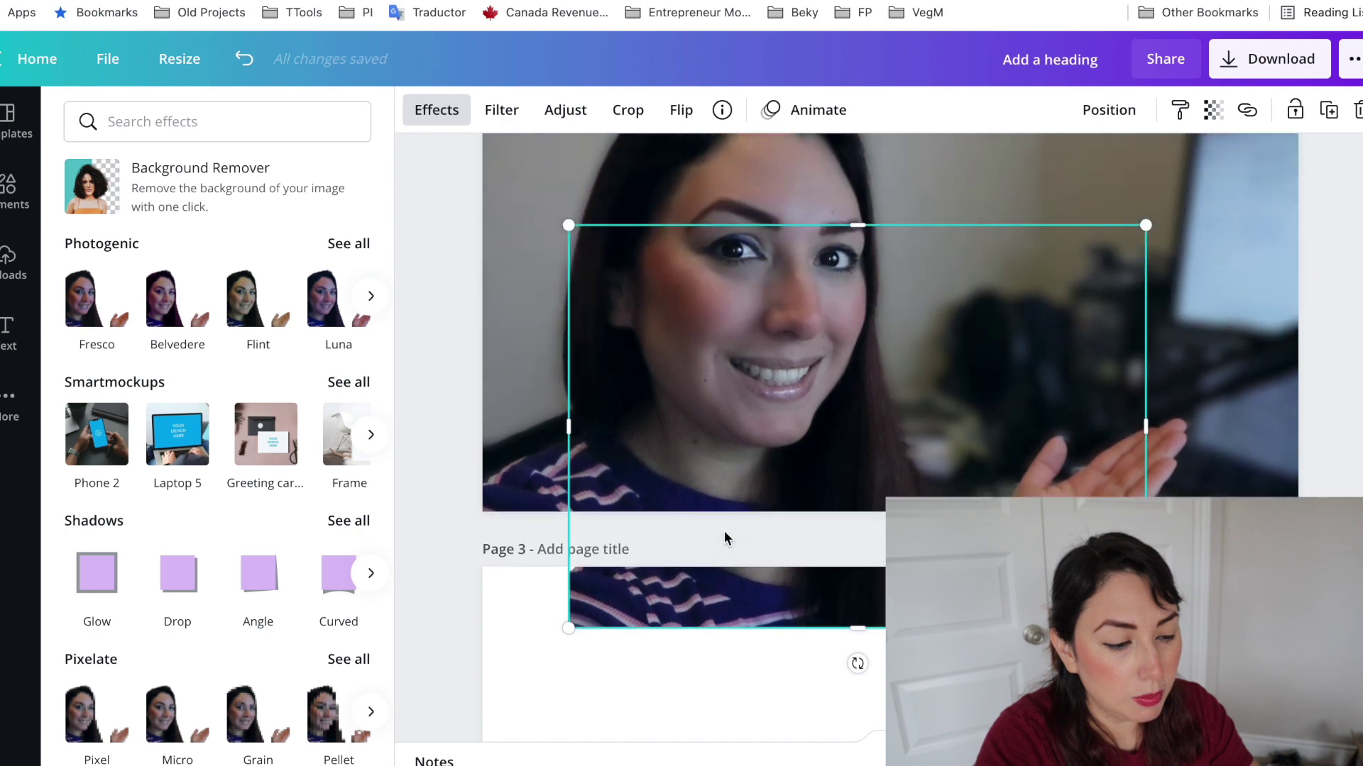
{"action": "left_click_drag", "start_coordinate": [735, 481], "coordinate": [717, 348]}
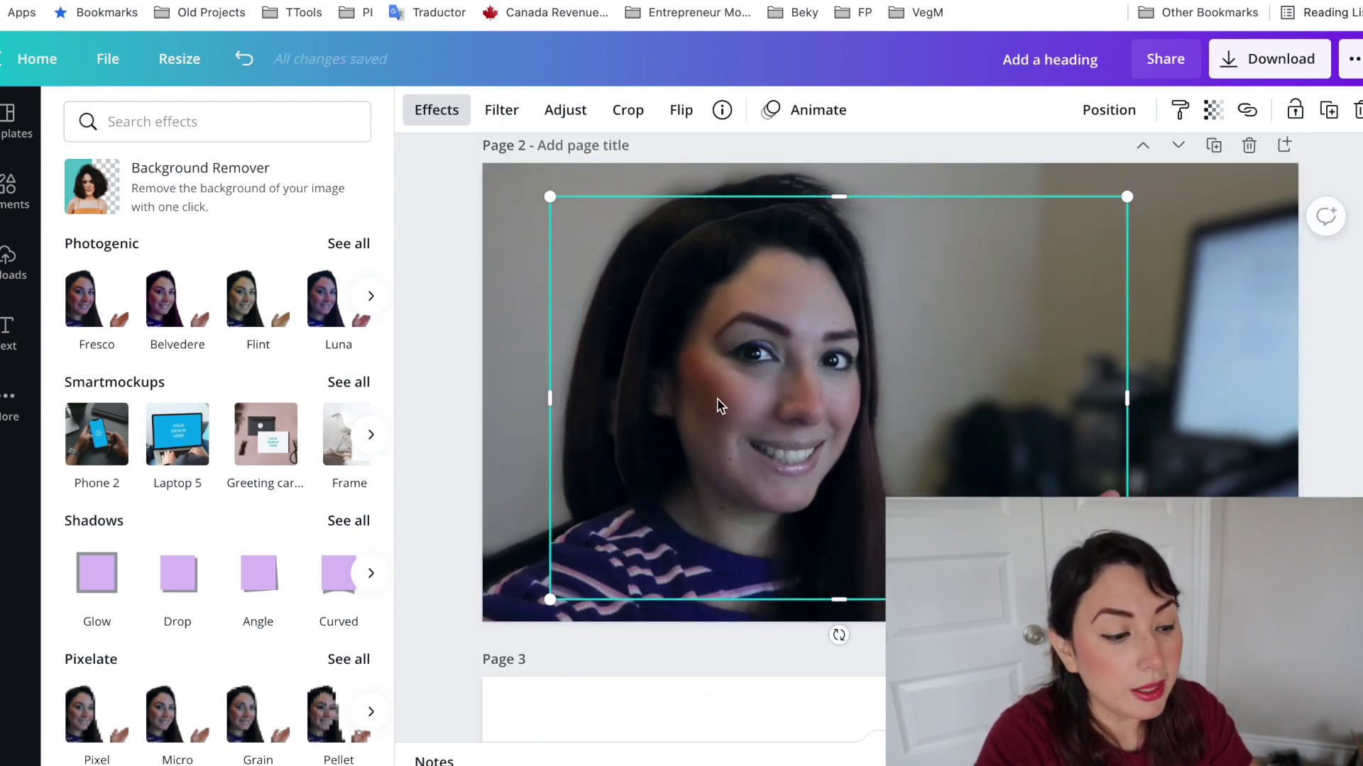
{"action": "left_click_drag", "start_coordinate": [550, 196], "coordinate": [427, 174]}
{"action": "left_click_drag", "start_coordinate": [706, 287], "coordinate": [730, 319]}
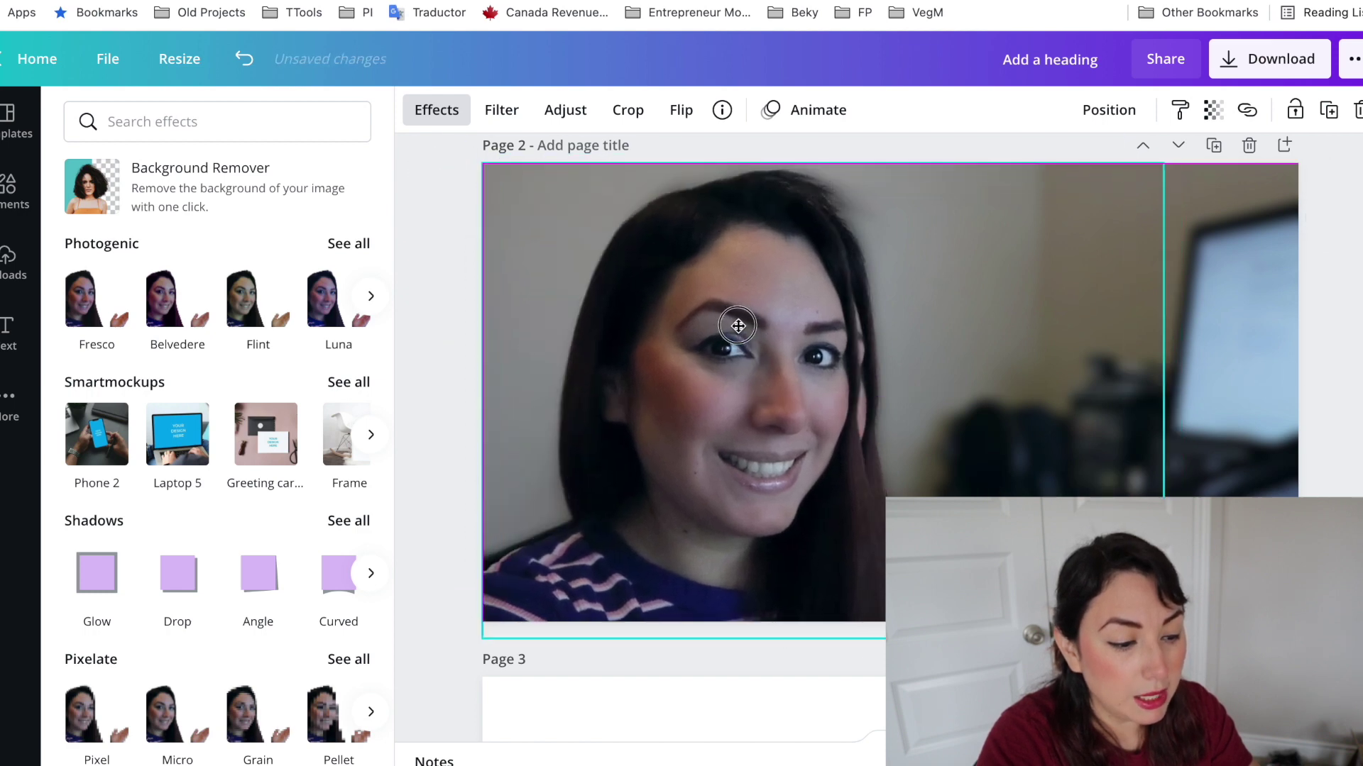
{"action": "left_click_drag", "start_coordinate": [616, 336], "coordinate": [607, 339]}
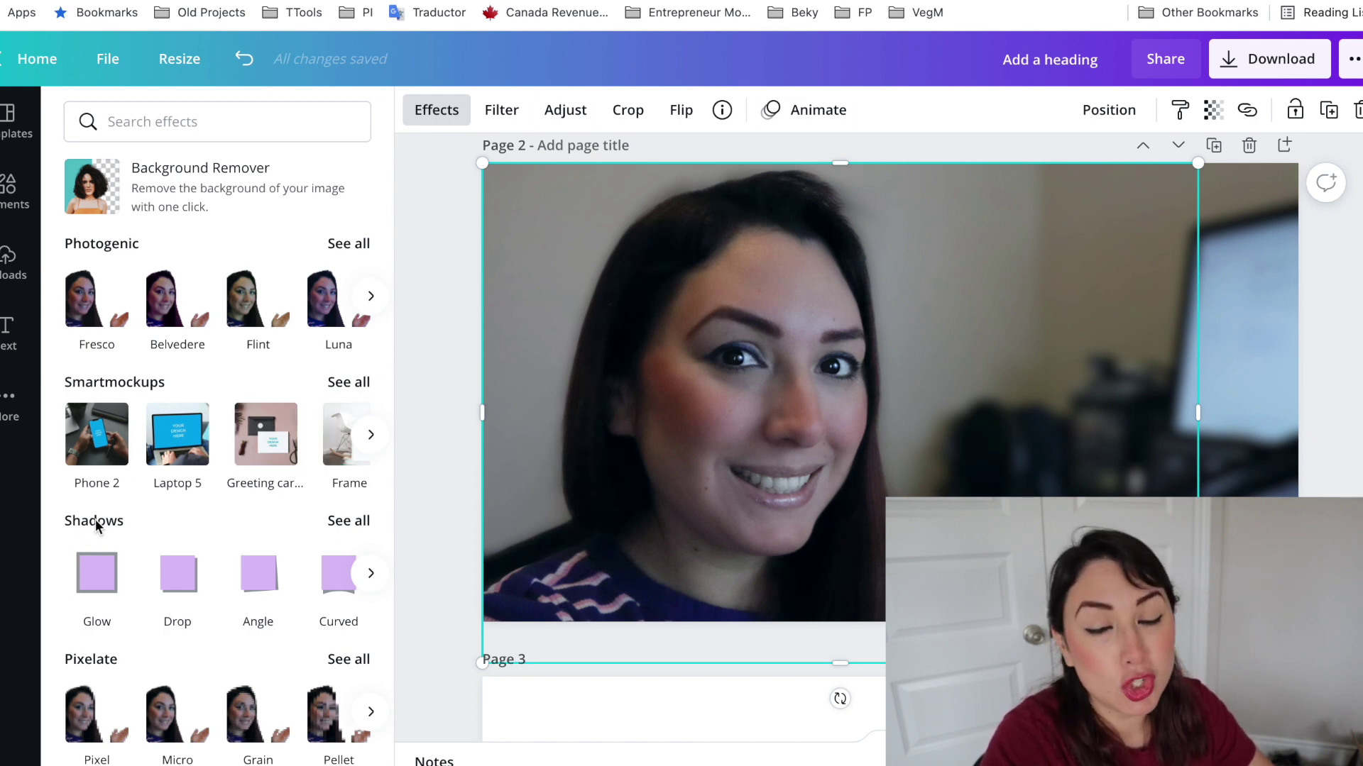
{"action": "left_click", "coordinate": [489, 120]}
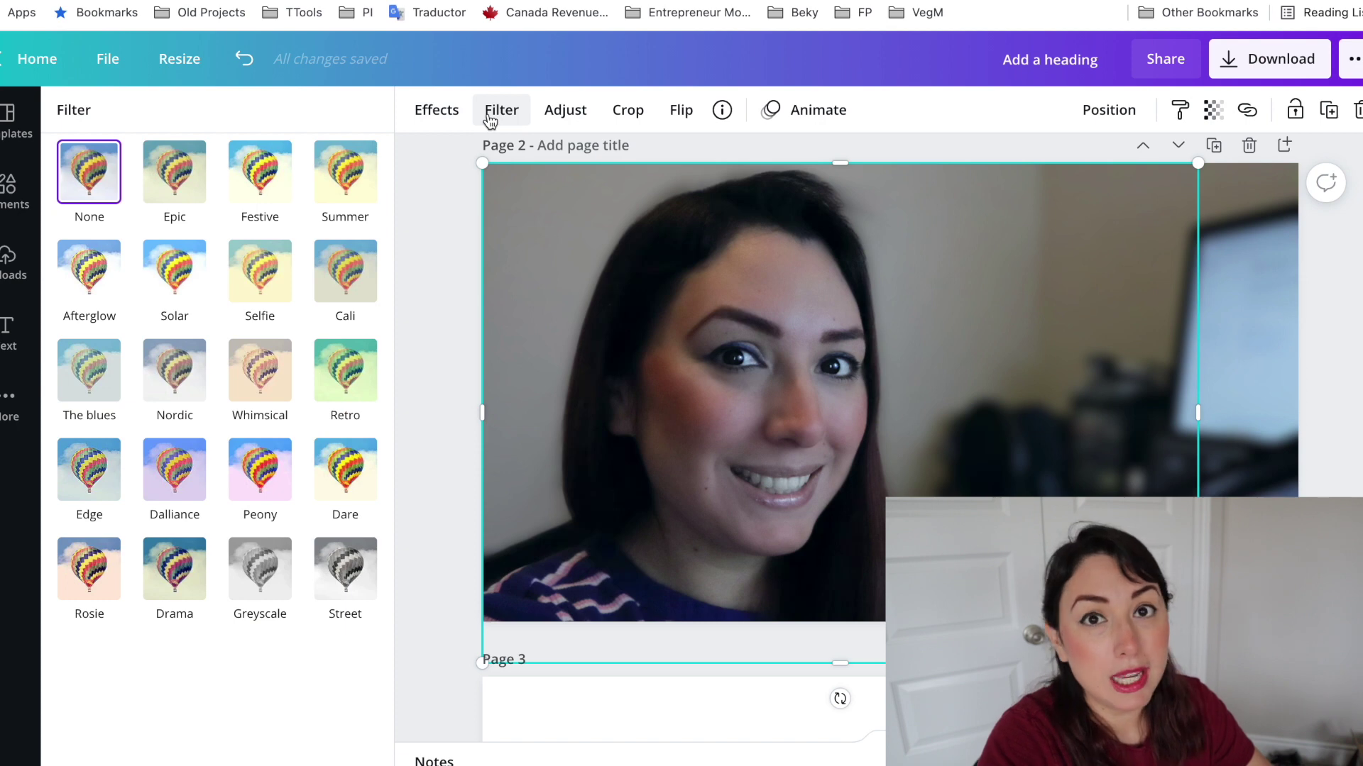
- Add a Glow shadow to the cut-out and bring up its settings (size 4, transparency 50, blur 5)
{"action": "left_click", "coordinate": [452, 118]}
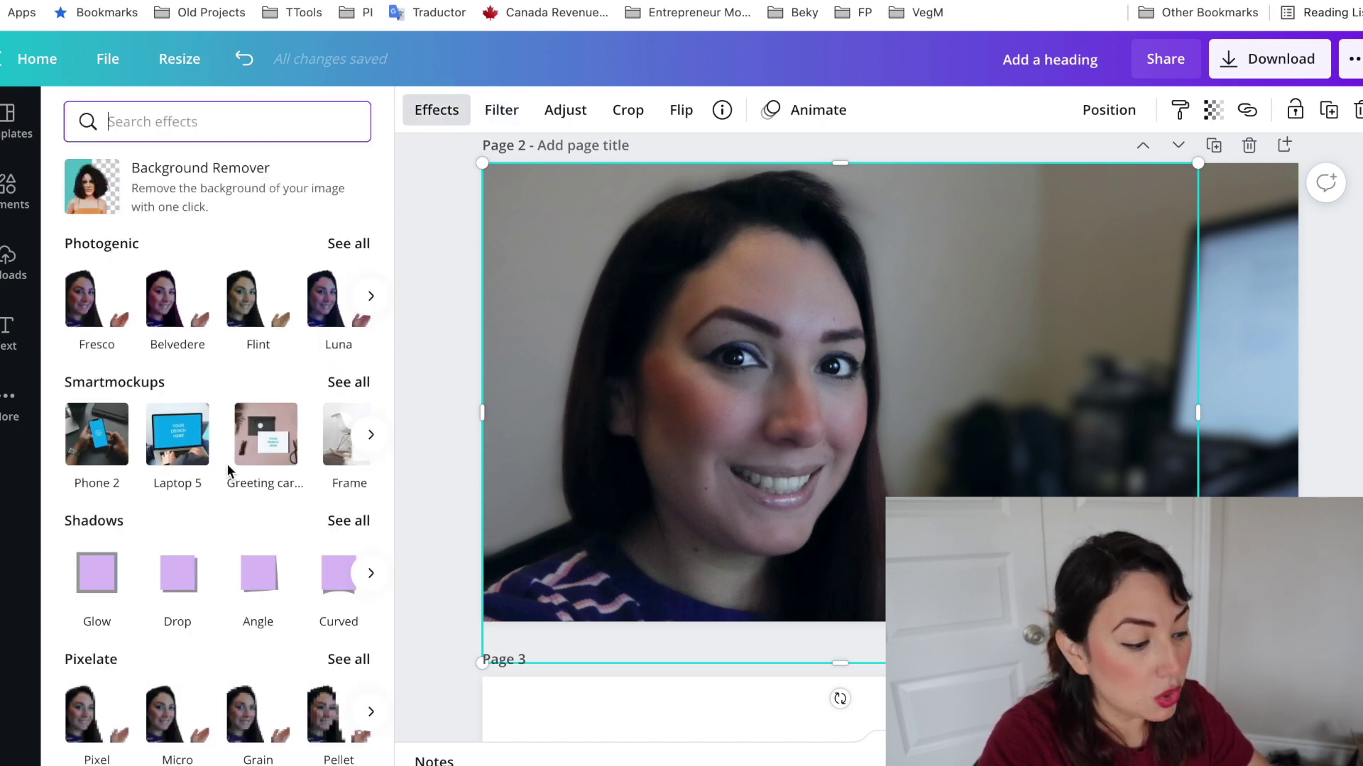
{"action": "scroll", "coordinate": [228, 463], "scroll_direction": "down", "scroll_amount": 2}
{"action": "scroll", "coordinate": [227, 465], "scroll_direction": "down", "scroll_amount": 1}
{"action": "left_click", "coordinate": [97, 468]}
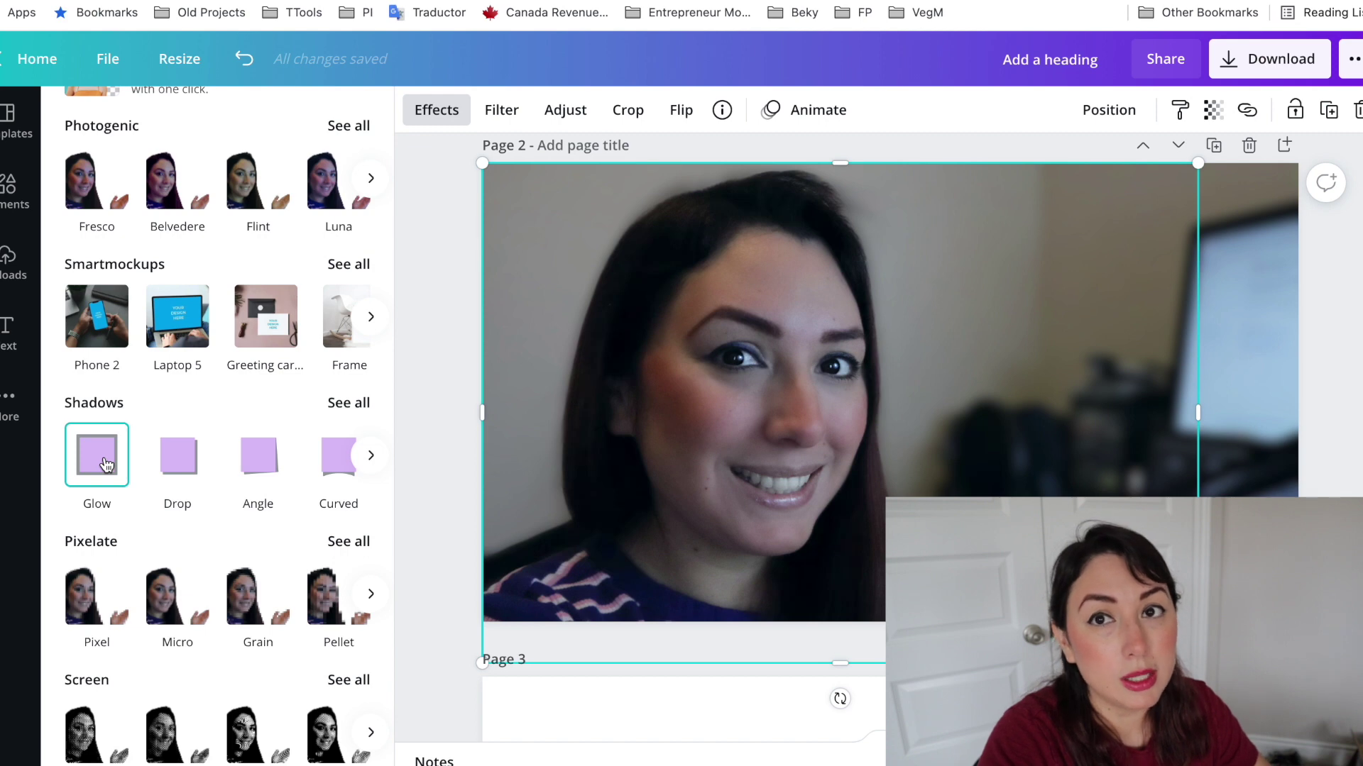
{"action": "left_click", "coordinate": [107, 464]}
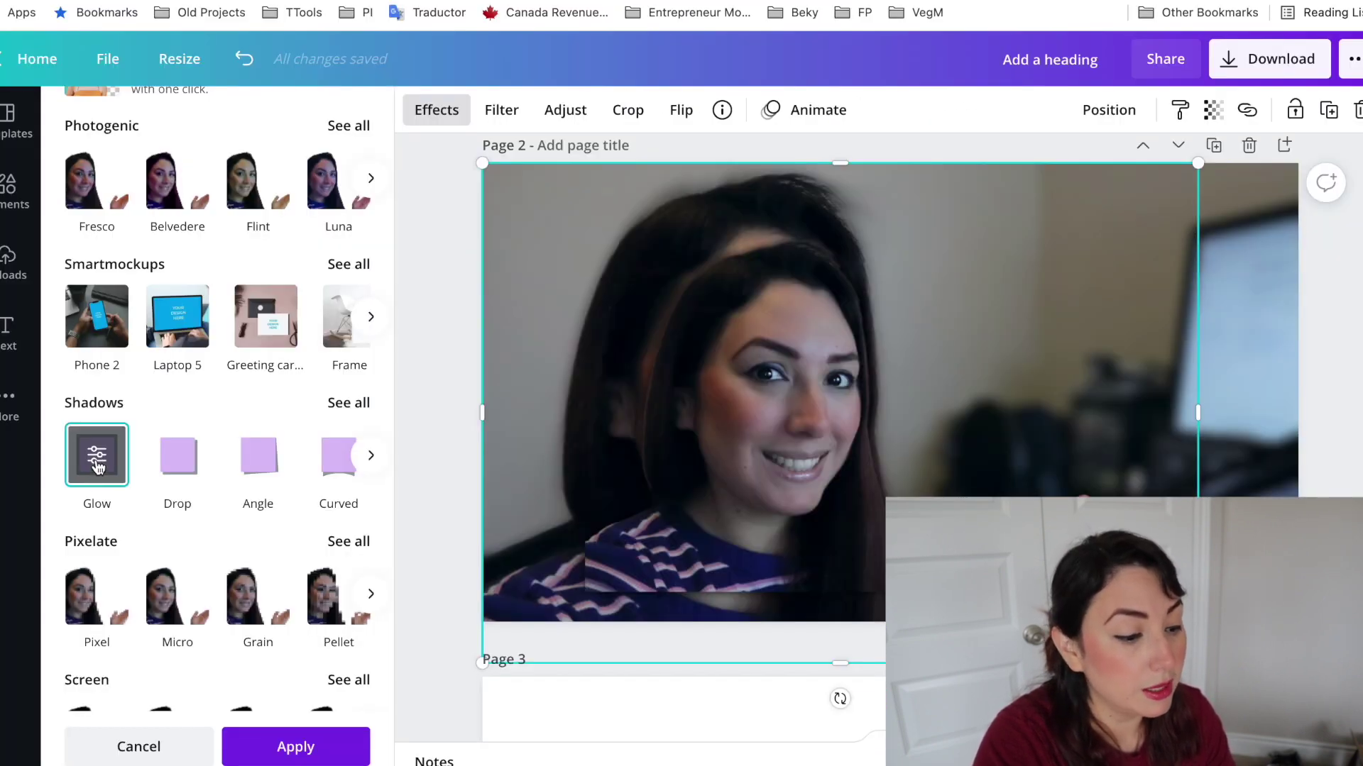
{"action": "left_click", "coordinate": [98, 457]}
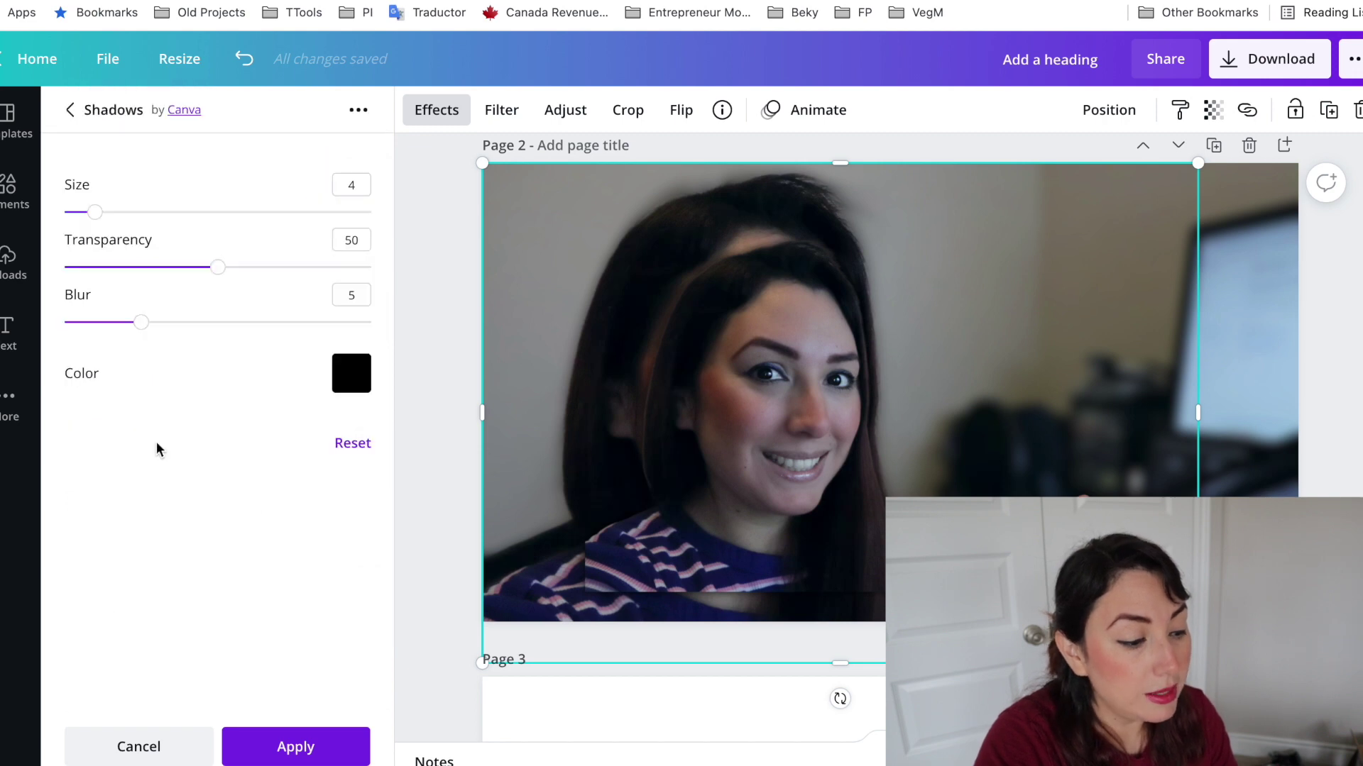
- Make the glow white and adjust its size and transparency sliders
{"action": "left_click", "coordinate": [349, 392]}
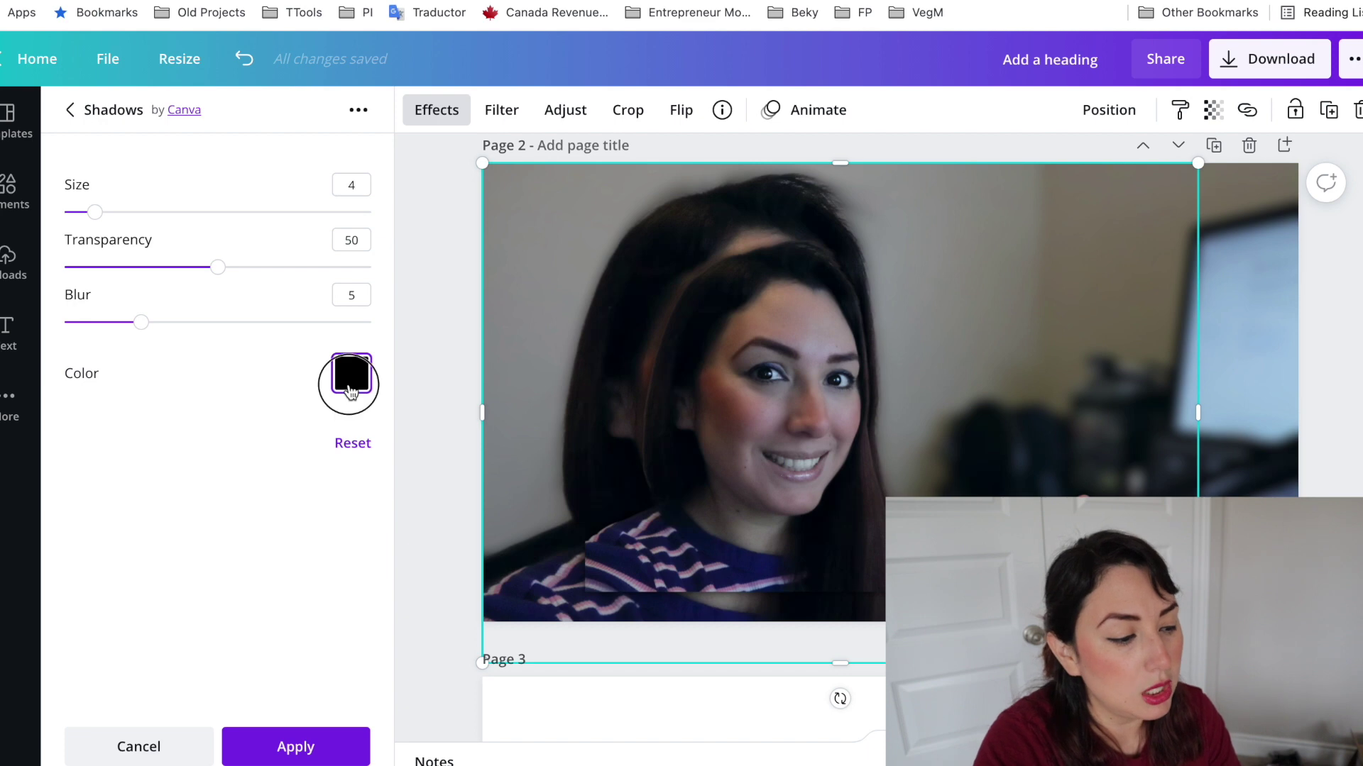
{"action": "left_click", "coordinate": [566, 462]}
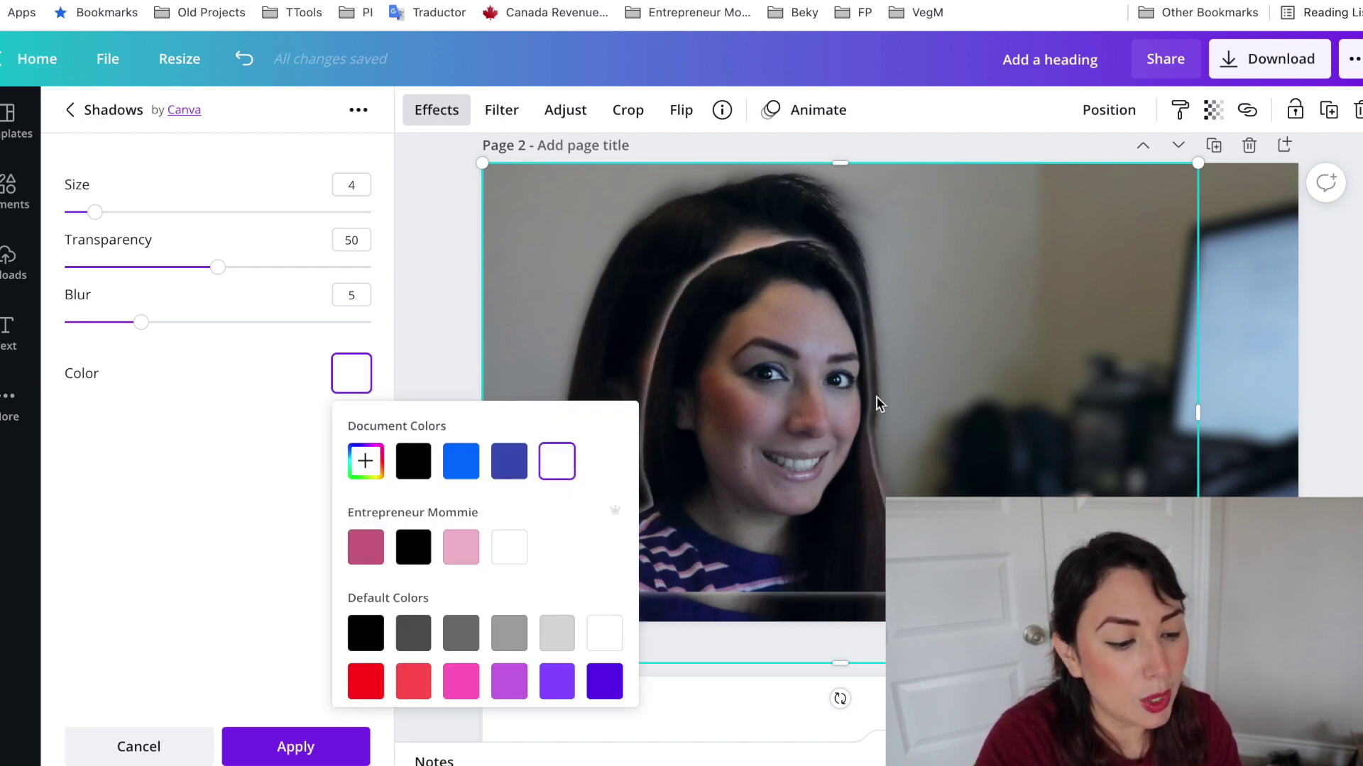
{"action": "left_click", "coordinate": [286, 458]}
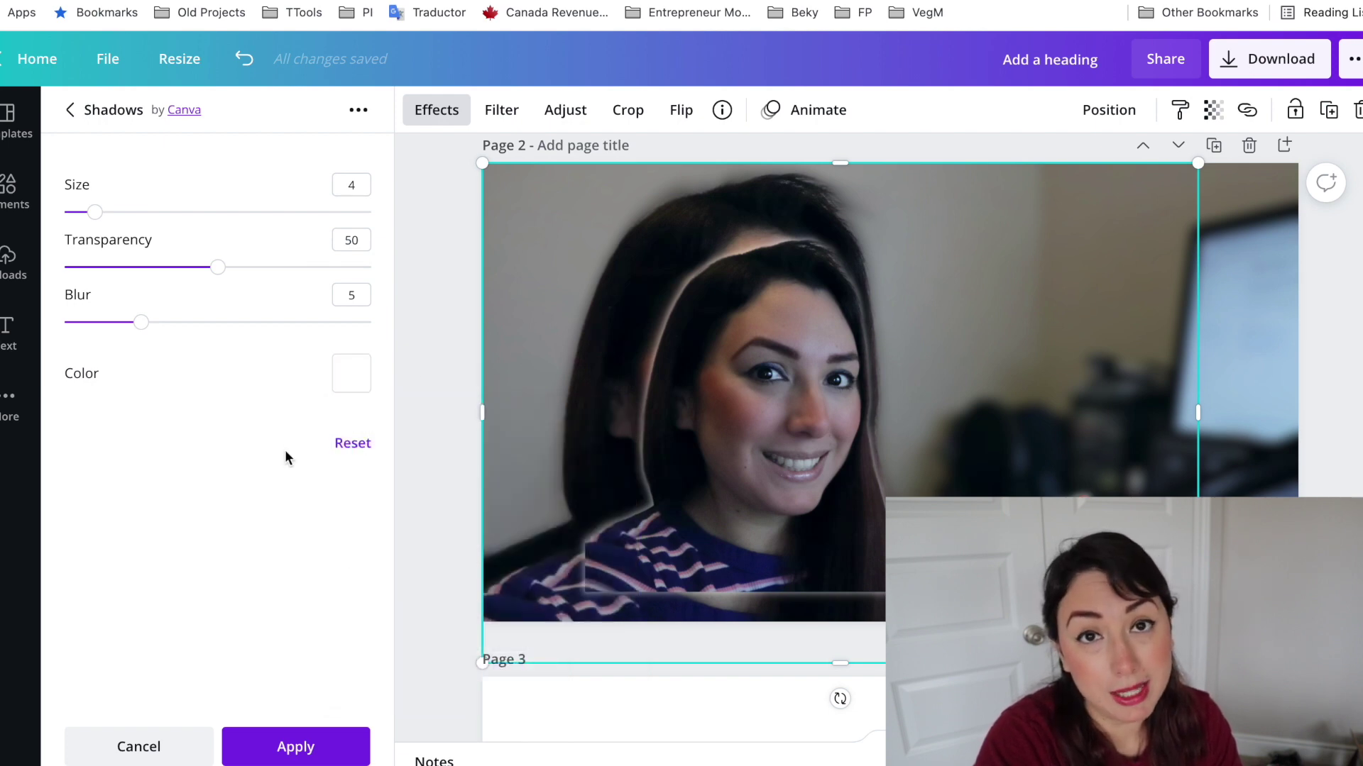
{"action": "left_click_drag", "start_coordinate": [94, 212], "coordinate": [158, 216]}
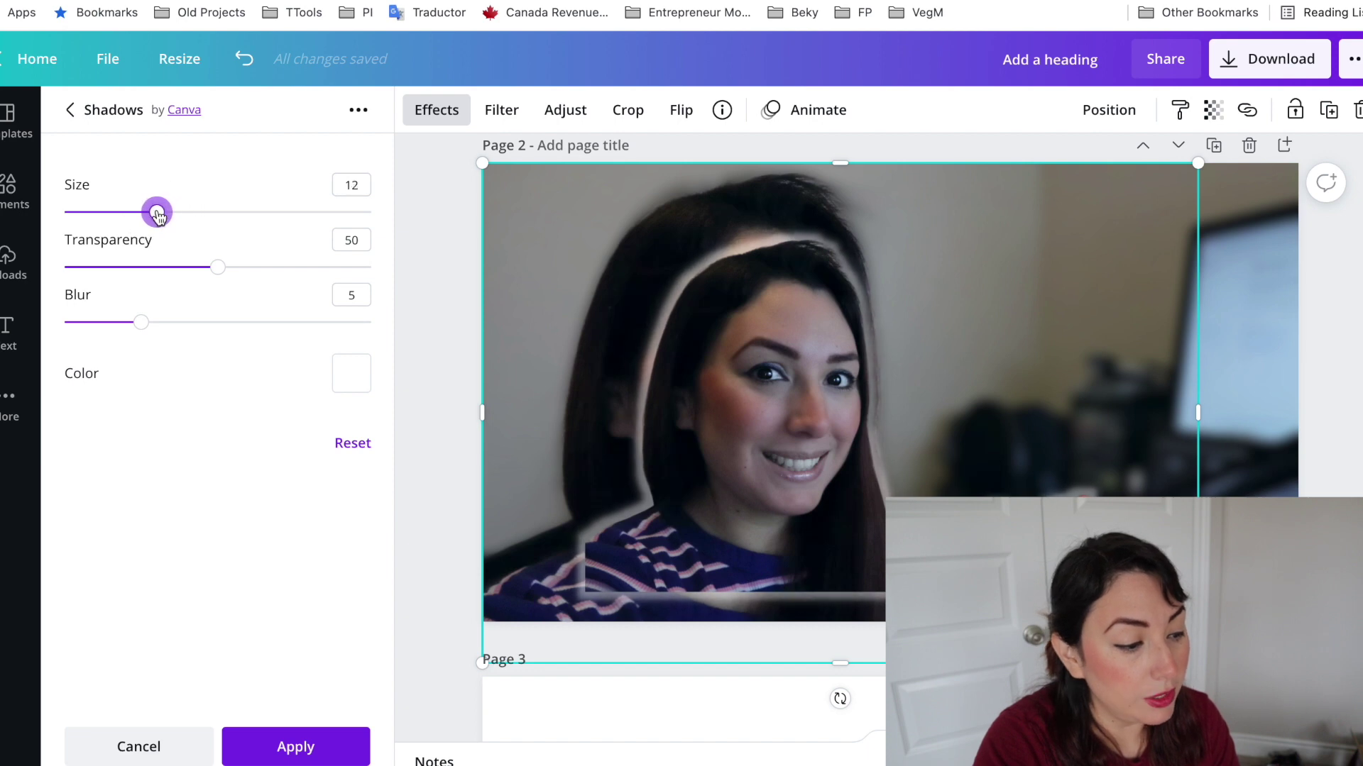
{"action": "left_click_drag", "start_coordinate": [218, 267], "coordinate": [184, 266]}
{"action": "left_click_drag", "start_coordinate": [141, 323], "coordinate": [217, 324]}
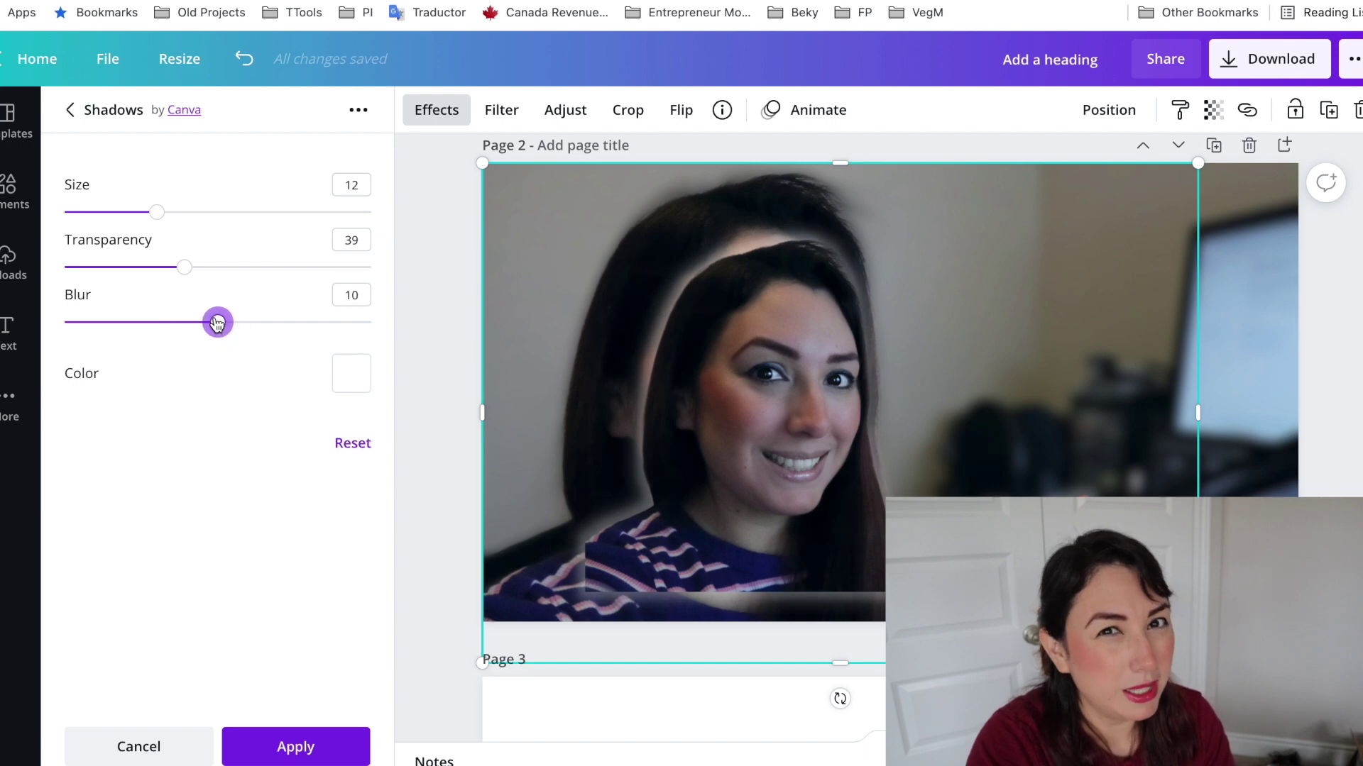
{"action": "left_click_drag", "start_coordinate": [184, 267], "coordinate": [206, 268]}
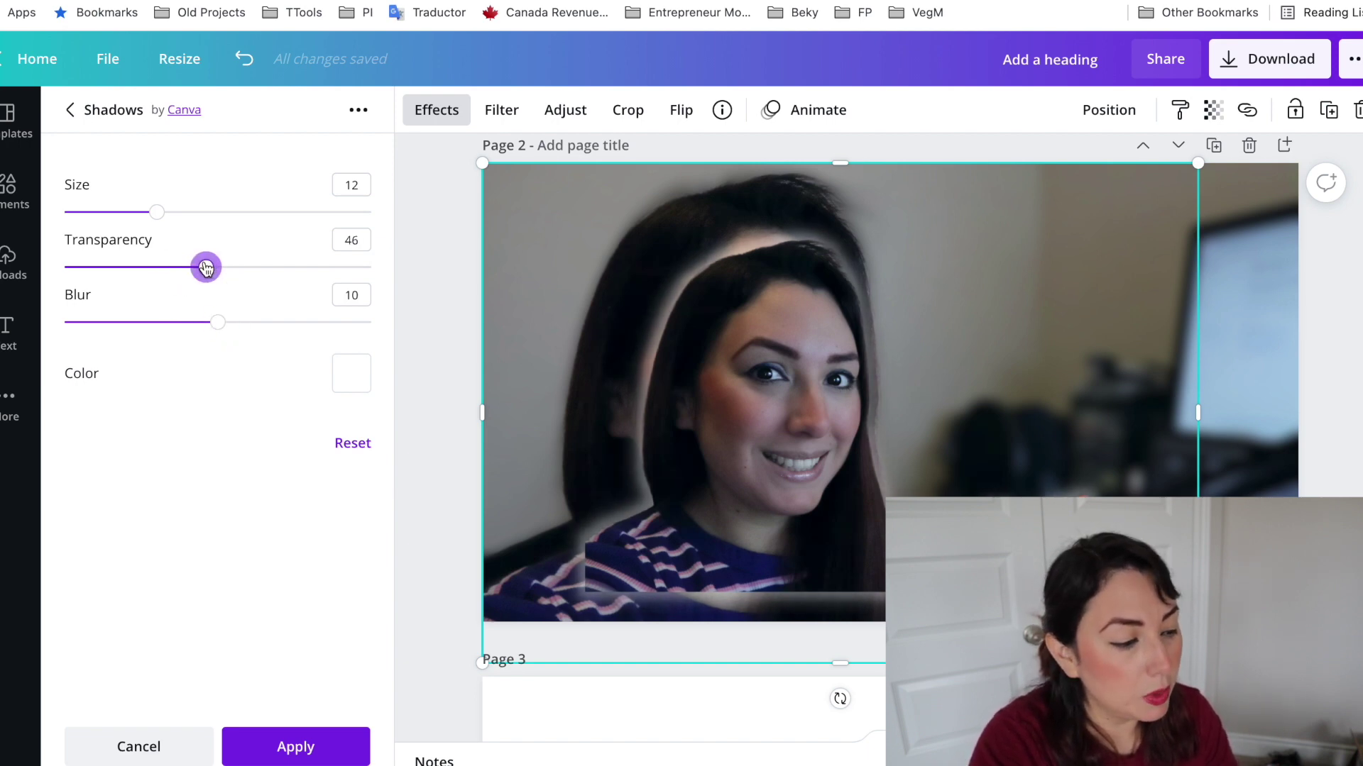
{"action": "mouse_move", "coordinate": [157, 212]}
{"action": "left_mouse_down"}
{"action": "mouse_move", "coordinate": [338, 209]}
{"action": "mouse_move", "coordinate": [179, 211]}
{"action": "left_mouse_up"}
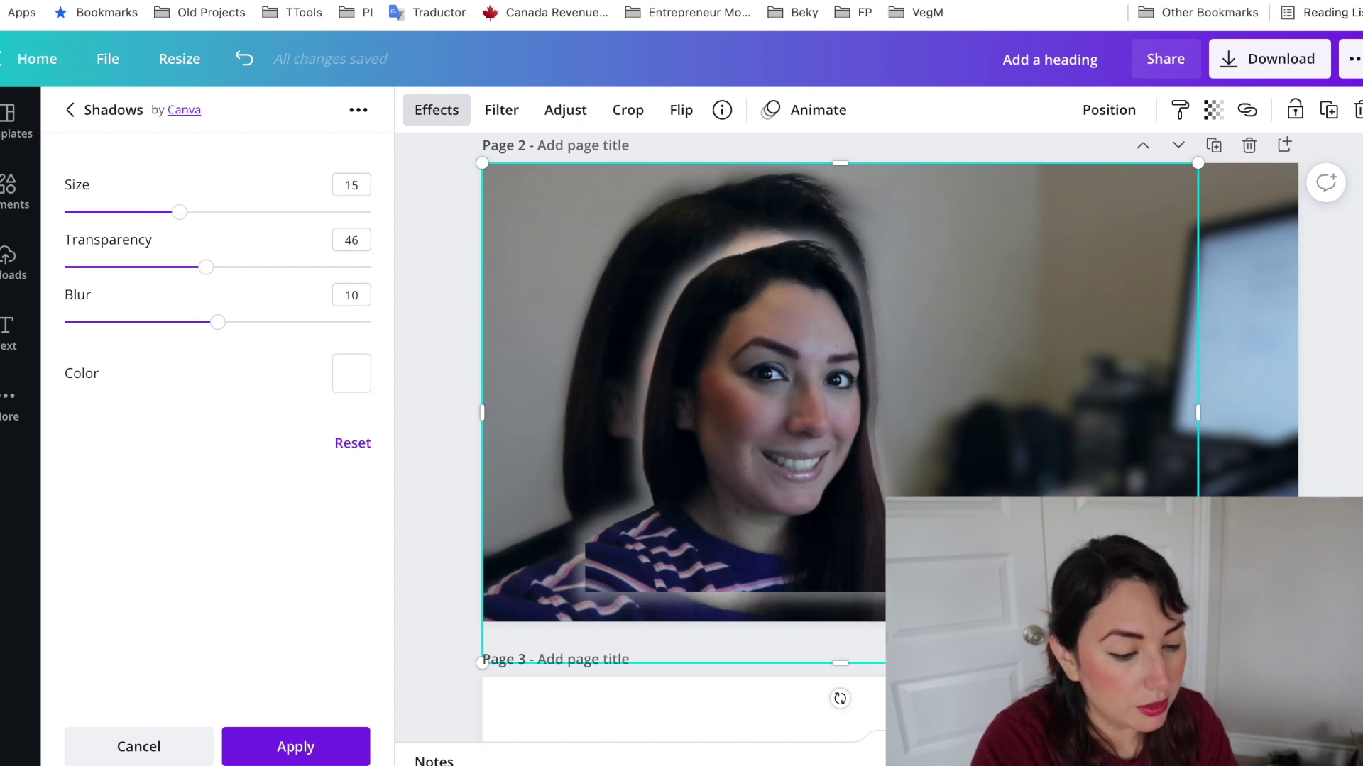
- Enlarge the photo and shift it left so the face appears larger
{"action": "left_click_drag", "start_coordinate": [1197, 163], "coordinate": [1292, 100]}
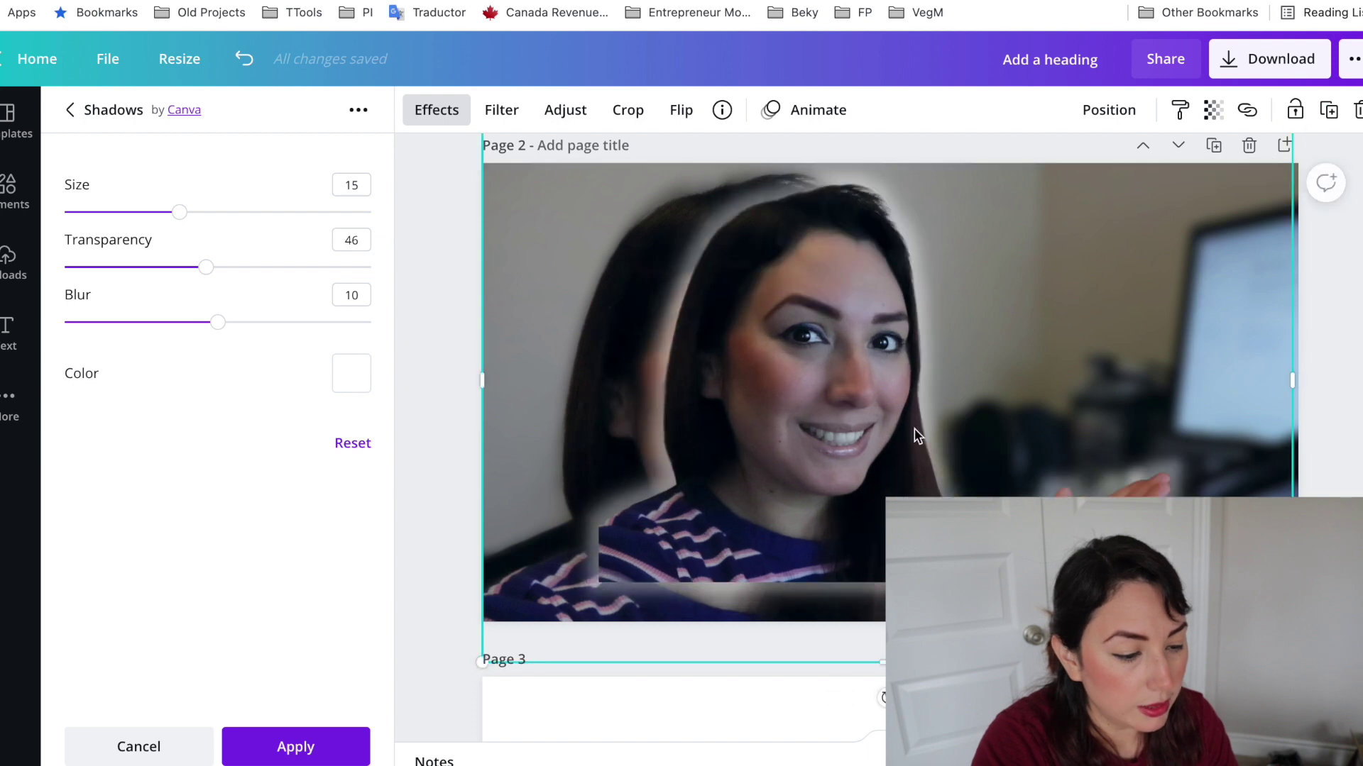
{"action": "left_click_drag", "start_coordinate": [832, 500], "coordinate": [760, 490]}
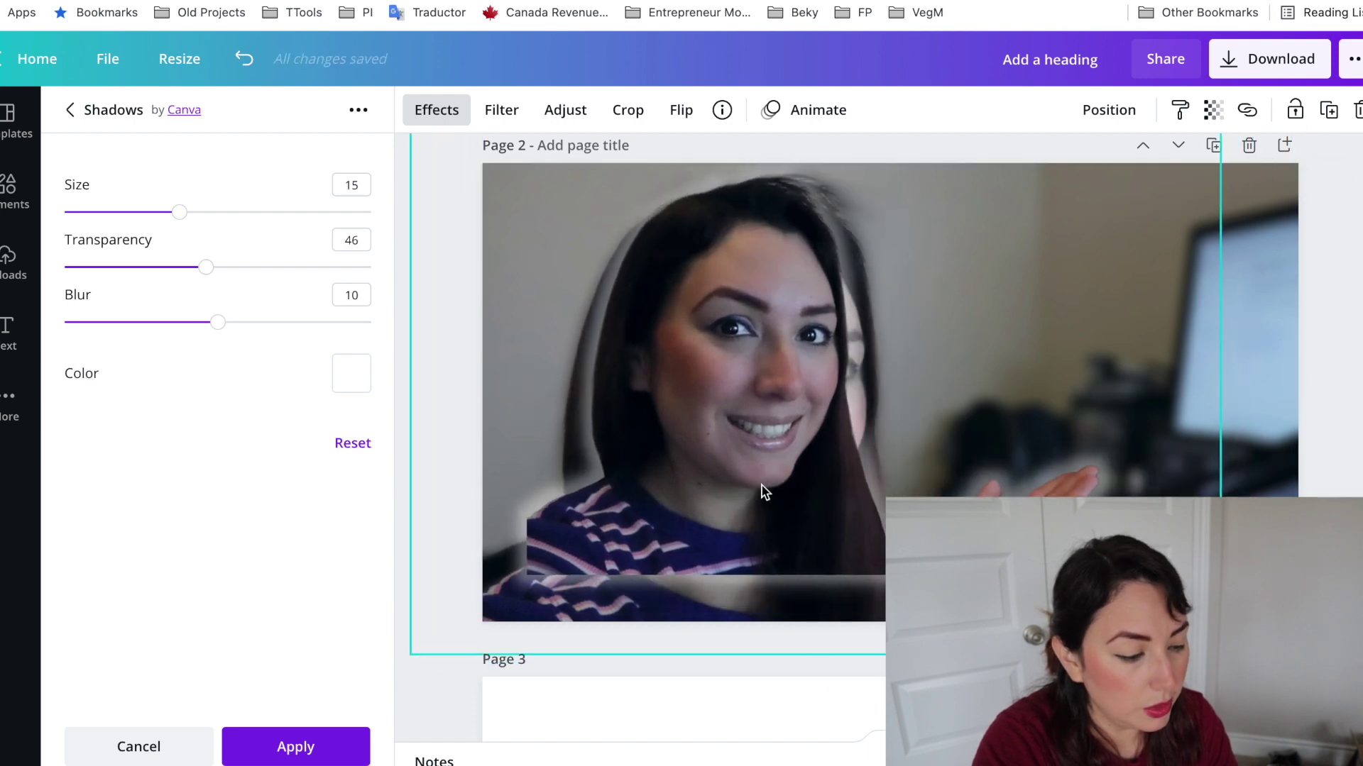
{"action": "left_click_drag", "start_coordinate": [398, 650], "coordinate": [656, 514]}
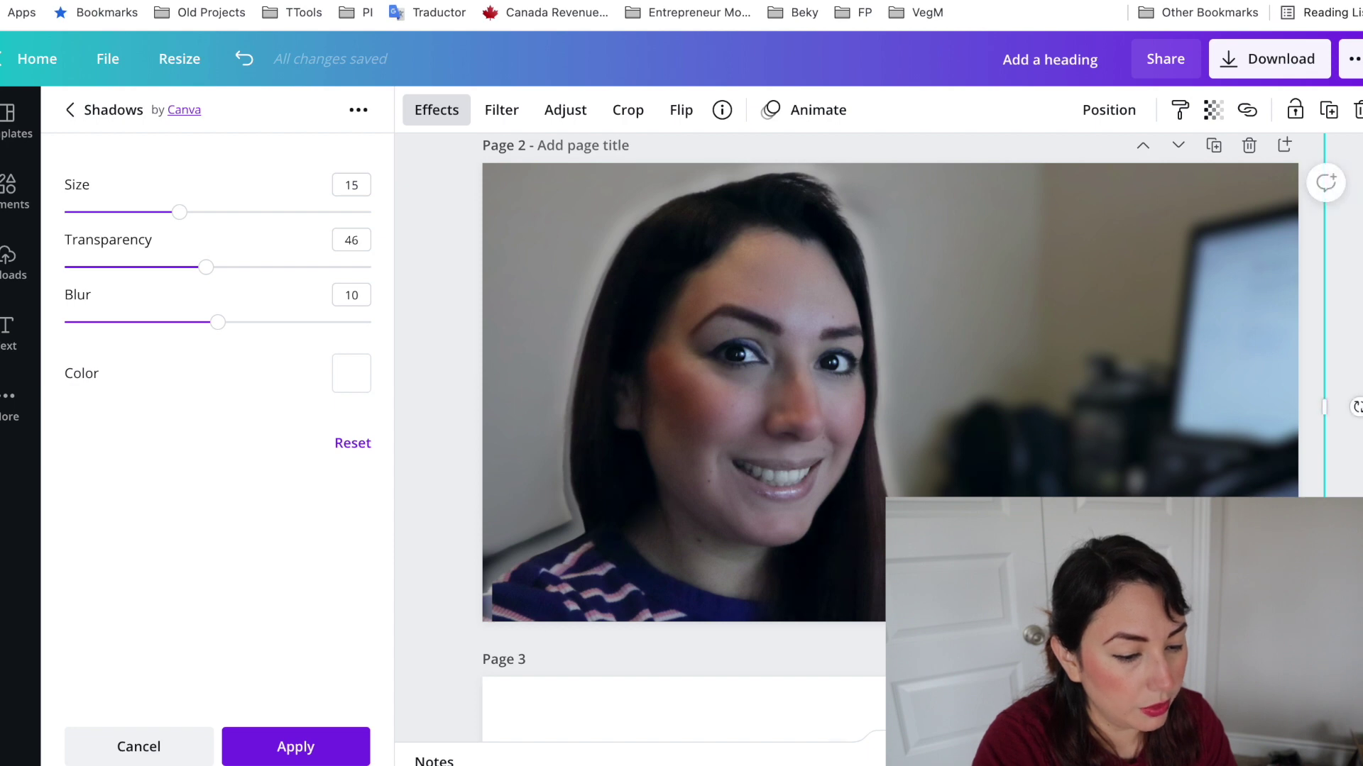
{"action": "scroll", "coordinate": [433, 687], "scroll_direction": "down", "scroll_amount": 2}
{"action": "scroll", "coordinate": [644, 651], "scroll_direction": "down", "scroll_amount": 1}
{"action": "left_click", "coordinate": [1180, 476]}
- Undo the last change and shrink the front photo to reveal the copy behind
{"action": "scroll", "coordinate": [1179, 476], "scroll_direction": "up", "scroll_amount": 2}
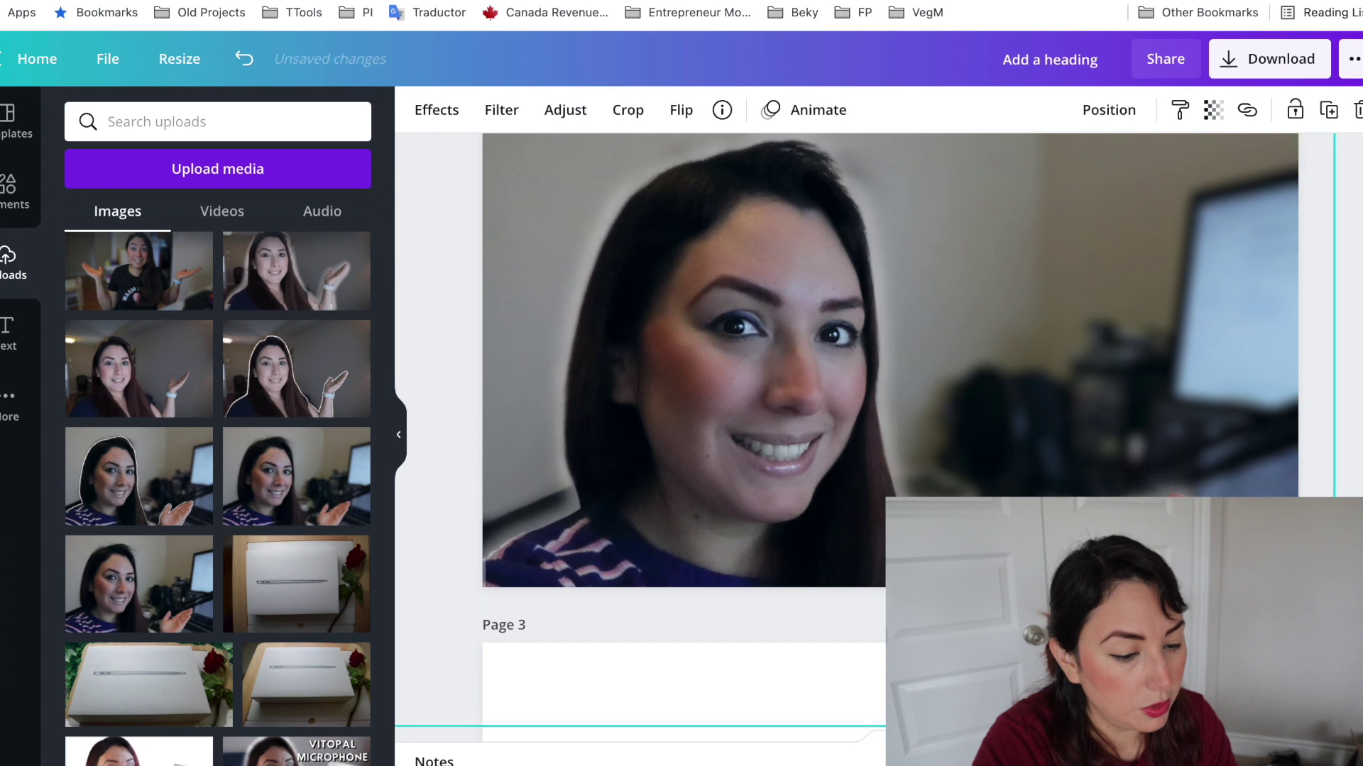
{"action": "scroll", "coordinate": [890, 424], "scroll_direction": "up", "scroll_amount": 1}
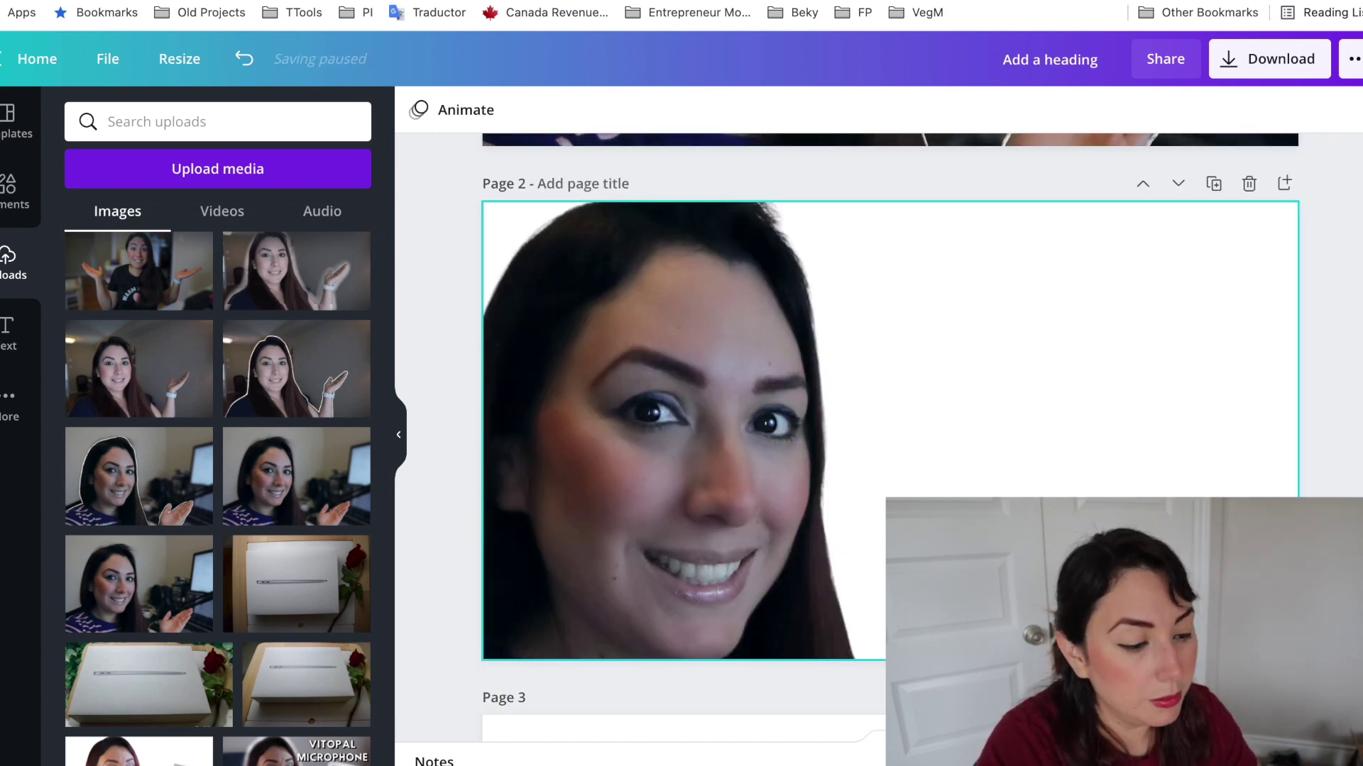
{"action": "scroll", "coordinate": [890, 424], "scroll_direction": "up", "scroll_amount": 3}
{"action": "scroll", "coordinate": [593, 314], "scroll_direction": "down", "scroll_amount": 4}
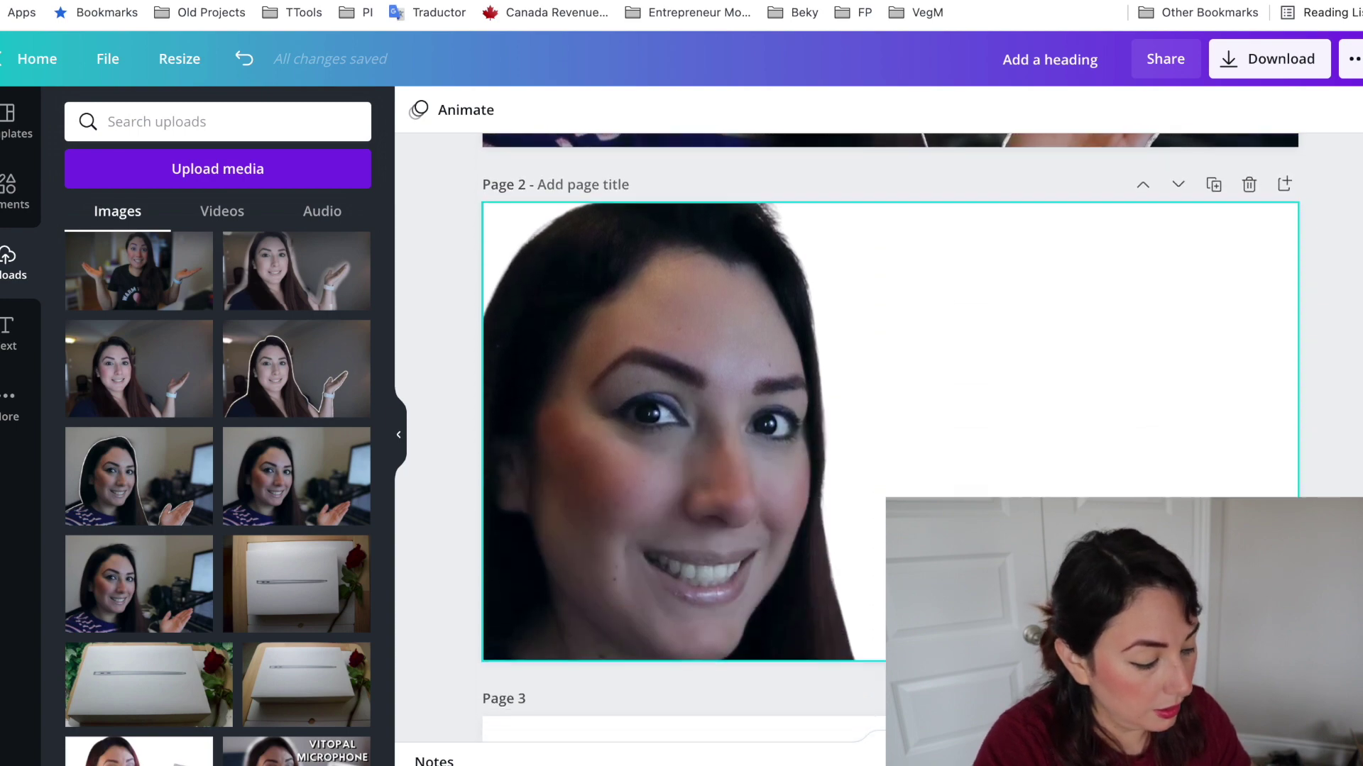
{"action": "key", "text": "ctrl+z"}
{"action": "left_click_drag", "start_coordinate": [1298, 621], "coordinate": [1172, 390]}
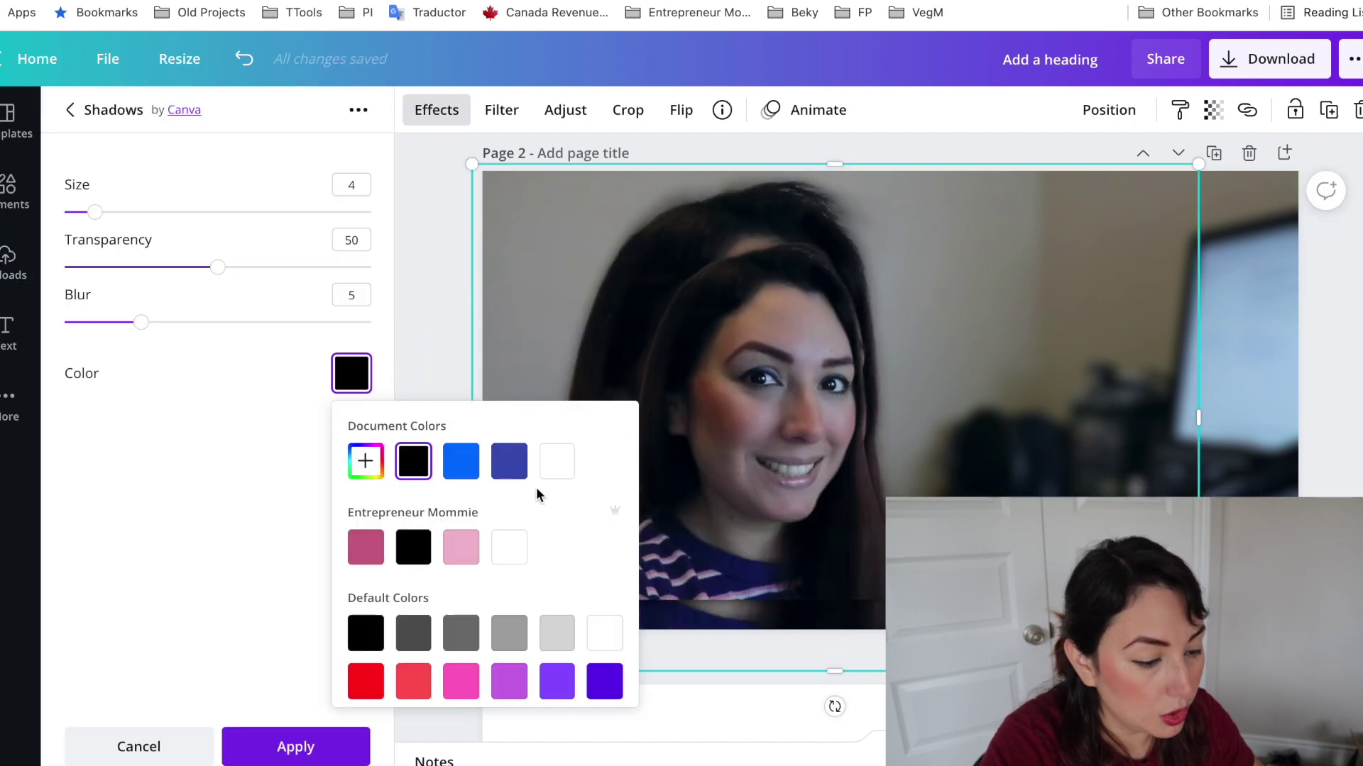
- Make the glow white, increase its size, and raise transparency to 60 and blur to 12
{"action": "left_click", "coordinate": [556, 462]}
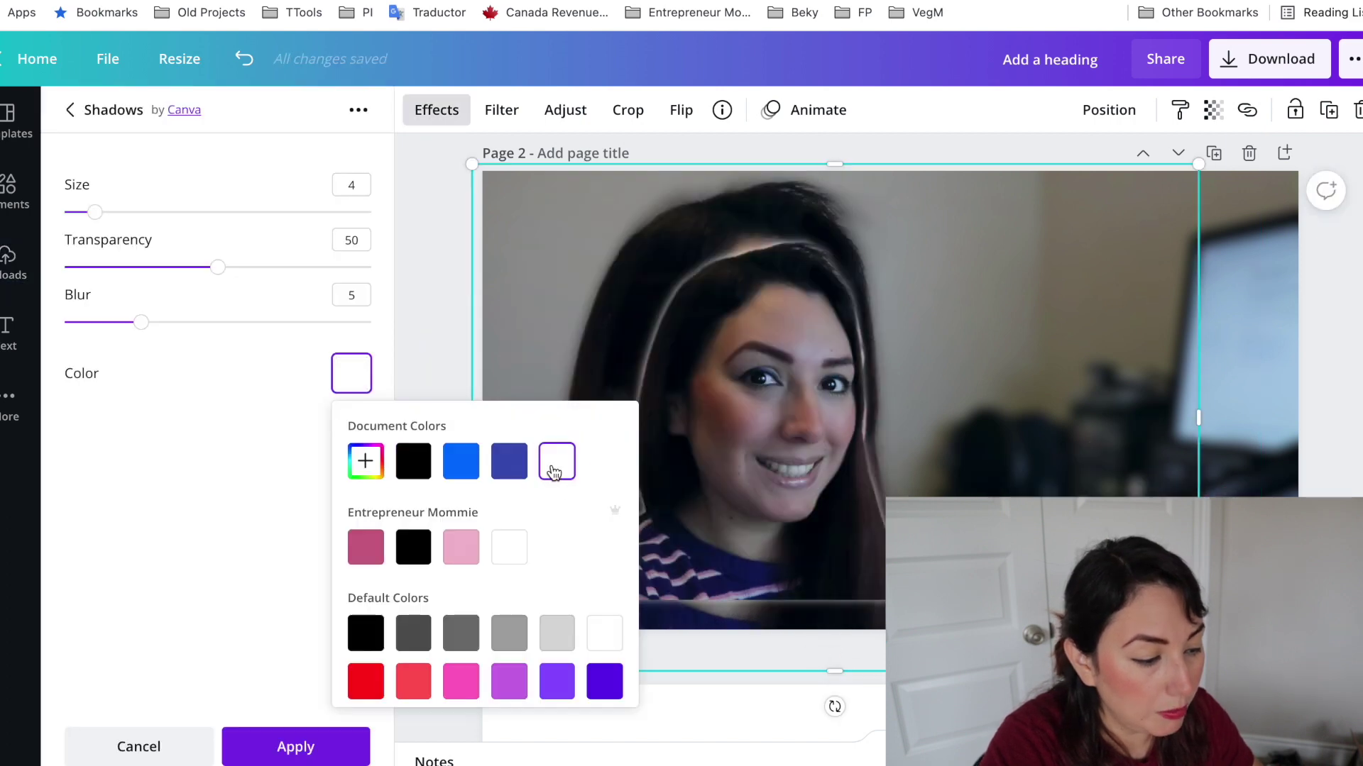
{"action": "left_click_drag", "start_coordinate": [94, 212], "coordinate": [134, 212]}
{"action": "left_click_drag", "start_coordinate": [217, 268], "coordinate": [247, 268]}
{"action": "left_click_drag", "start_coordinate": [141, 322], "coordinate": [264, 323]}
- Enlarge the photo and shift it right on page 2
{"action": "left_click_drag", "start_coordinate": [472, 670], "coordinate": [308, 702]}
{"action": "left_click_drag", "start_coordinate": [710, 526], "coordinate": [744, 514]}
{"action": "scroll", "coordinate": [743, 514], "scroll_direction": "down", "scroll_amount": 3}
{"action": "scroll", "coordinate": [744, 514], "scroll_direction": "up", "scroll_amount": 3}
- Fine-tune the glow to size 18, transparency 51 and blur 15, then apply it
{"action": "mouse_move", "coordinate": [248, 267]}
{"action": "left_mouse_down"}
{"action": "mouse_move", "coordinate": [310, 269]}
{"action": "mouse_move", "coordinate": [267, 267]}
{"action": "left_mouse_up"}
{"action": "left_click_drag", "start_coordinate": [263, 322], "coordinate": [249, 322]}
{"action": "left_click_drag", "start_coordinate": [133, 212], "coordinate": [210, 213]}
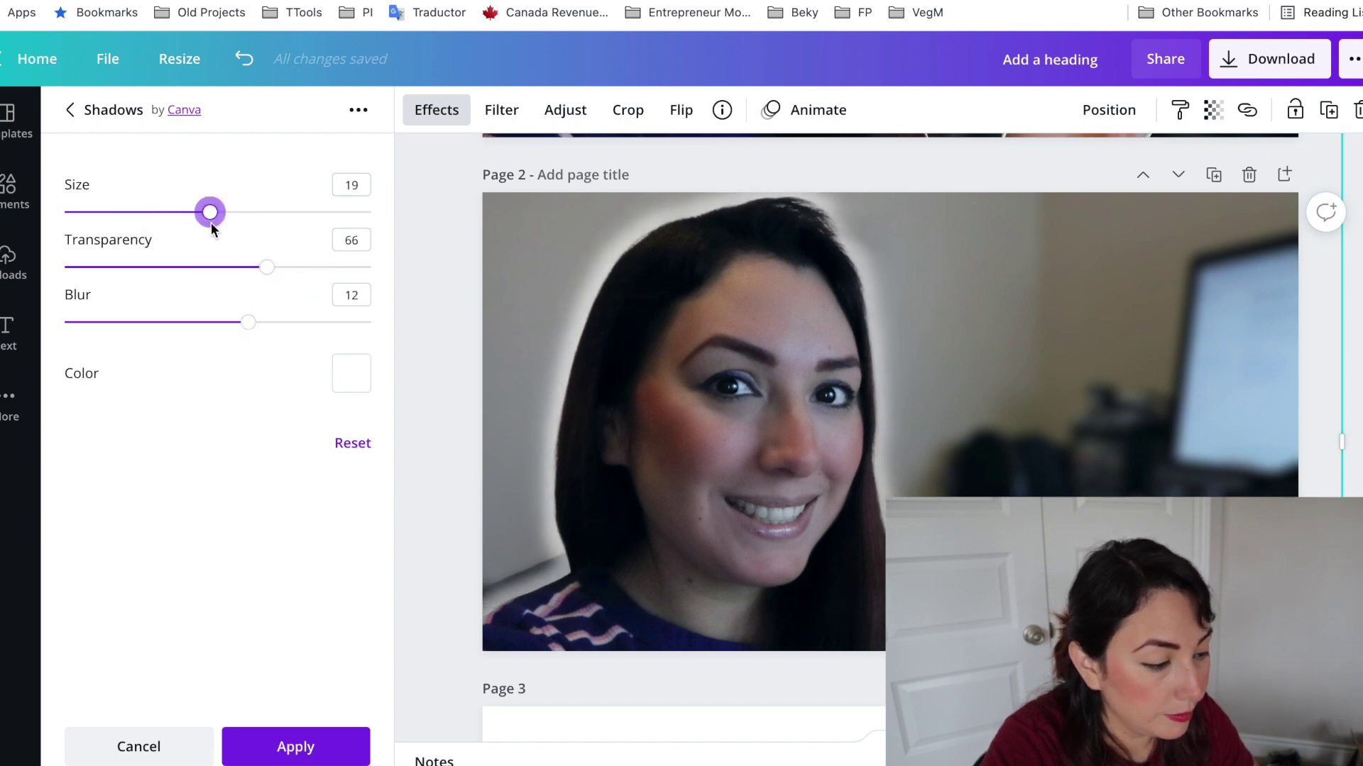
{"action": "left_click_drag", "start_coordinate": [267, 266], "coordinate": [194, 267]}
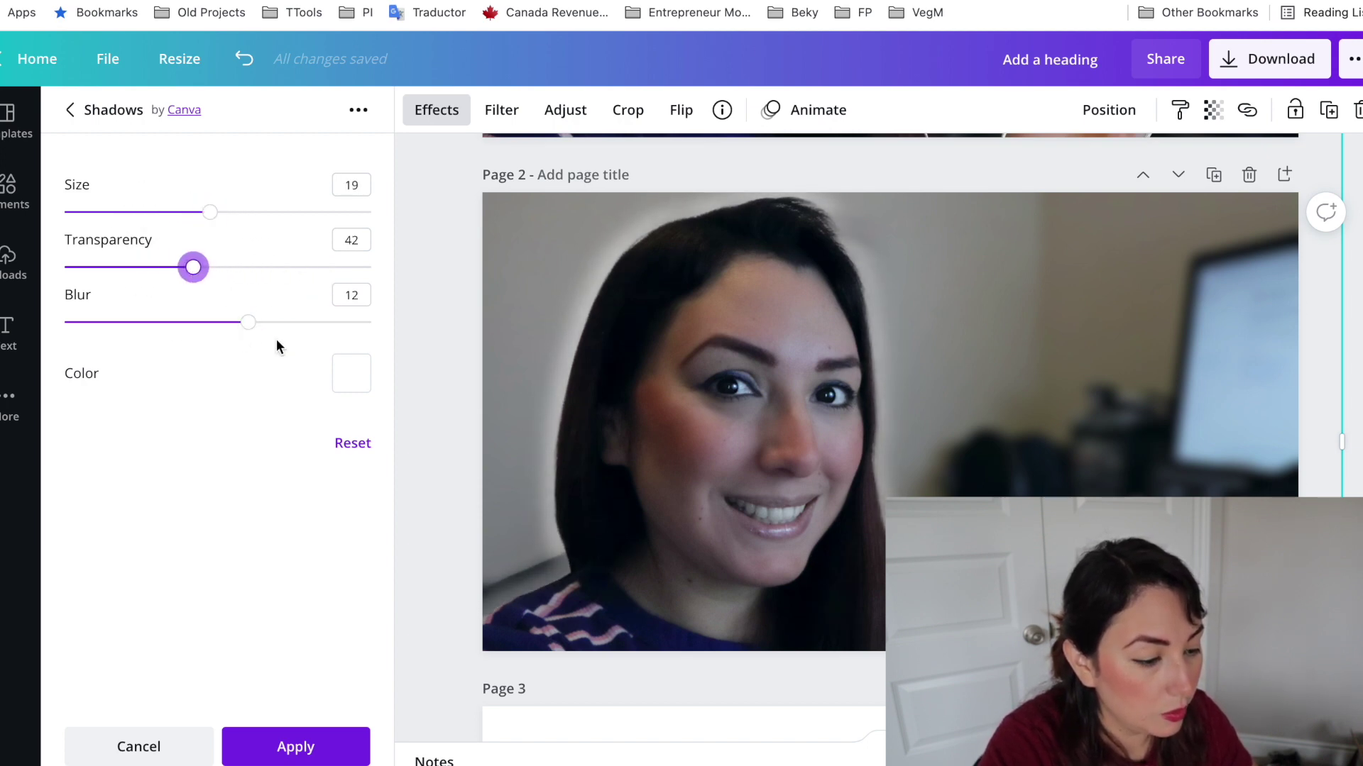
{"action": "left_click_drag", "start_coordinate": [248, 322], "coordinate": [113, 323]}
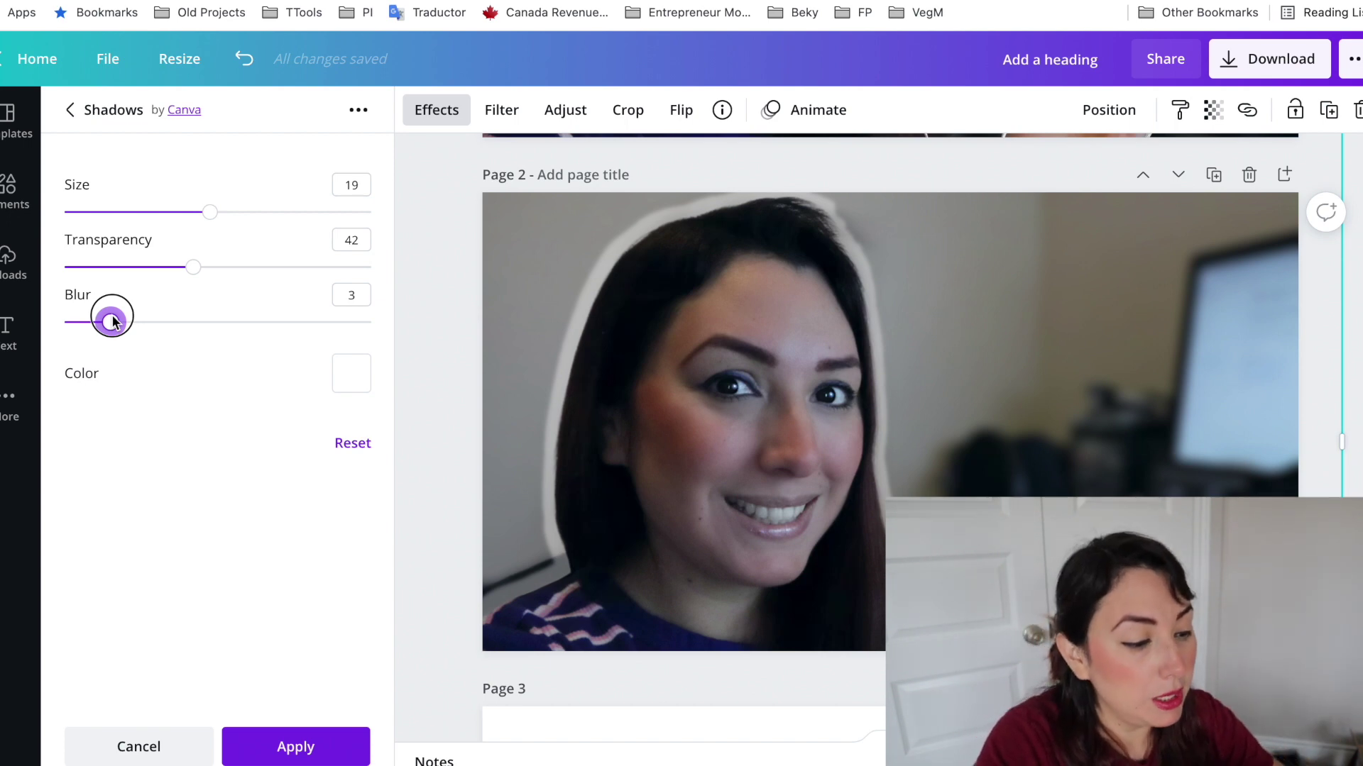
{"action": "left_click_drag", "start_coordinate": [113, 321], "coordinate": [290, 312]}
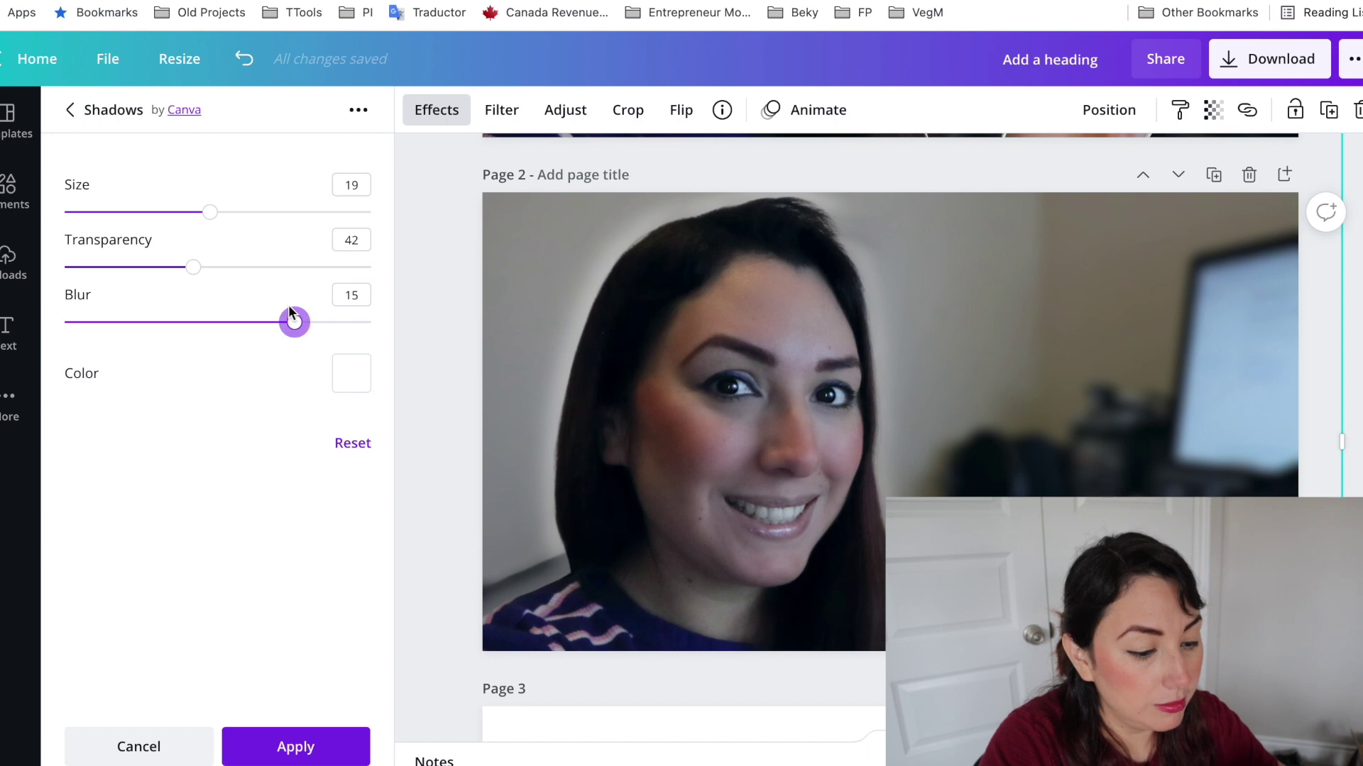
{"action": "left_click_drag", "start_coordinate": [193, 266], "coordinate": [220, 266]}
{"action": "mouse_move", "coordinate": [210, 211]}
{"action": "left_mouse_down"}
{"action": "mouse_move", "coordinate": [241, 208]}
{"action": "mouse_move", "coordinate": [201, 213]}
{"action": "left_mouse_up"}
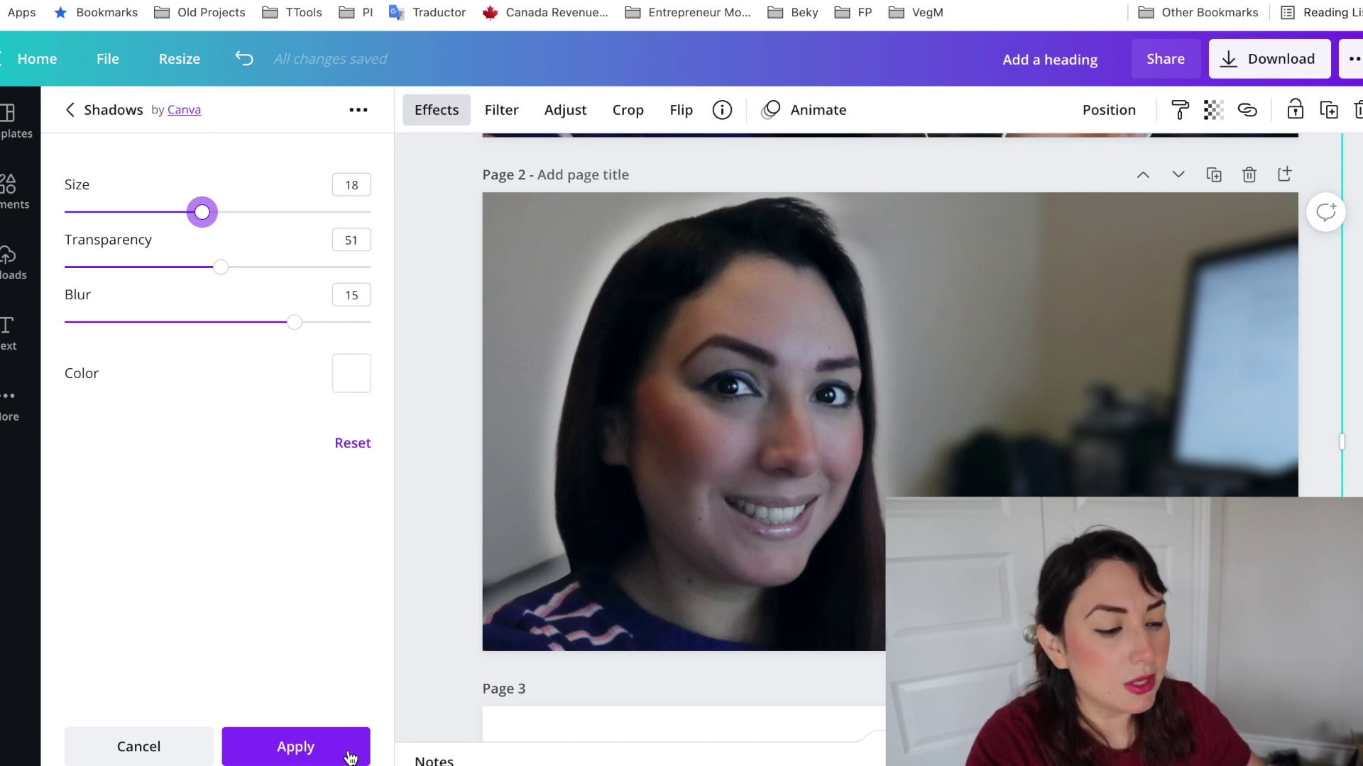
{"action": "left_click", "coordinate": [350, 754]}
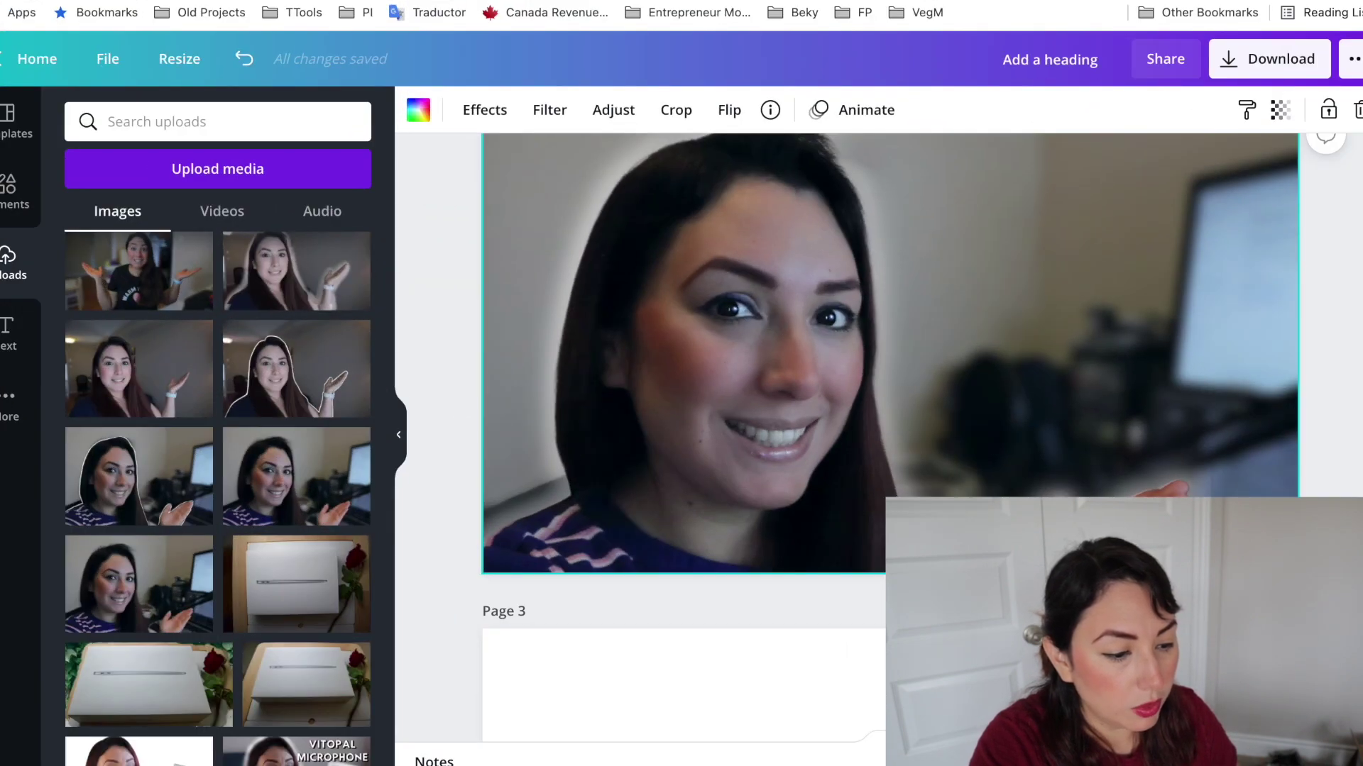
- Change page 2's background to orange from Default Colors and reselect the cut-out photo
{"action": "scroll", "coordinate": [845, 426], "scroll_direction": "up", "scroll_amount": 3}
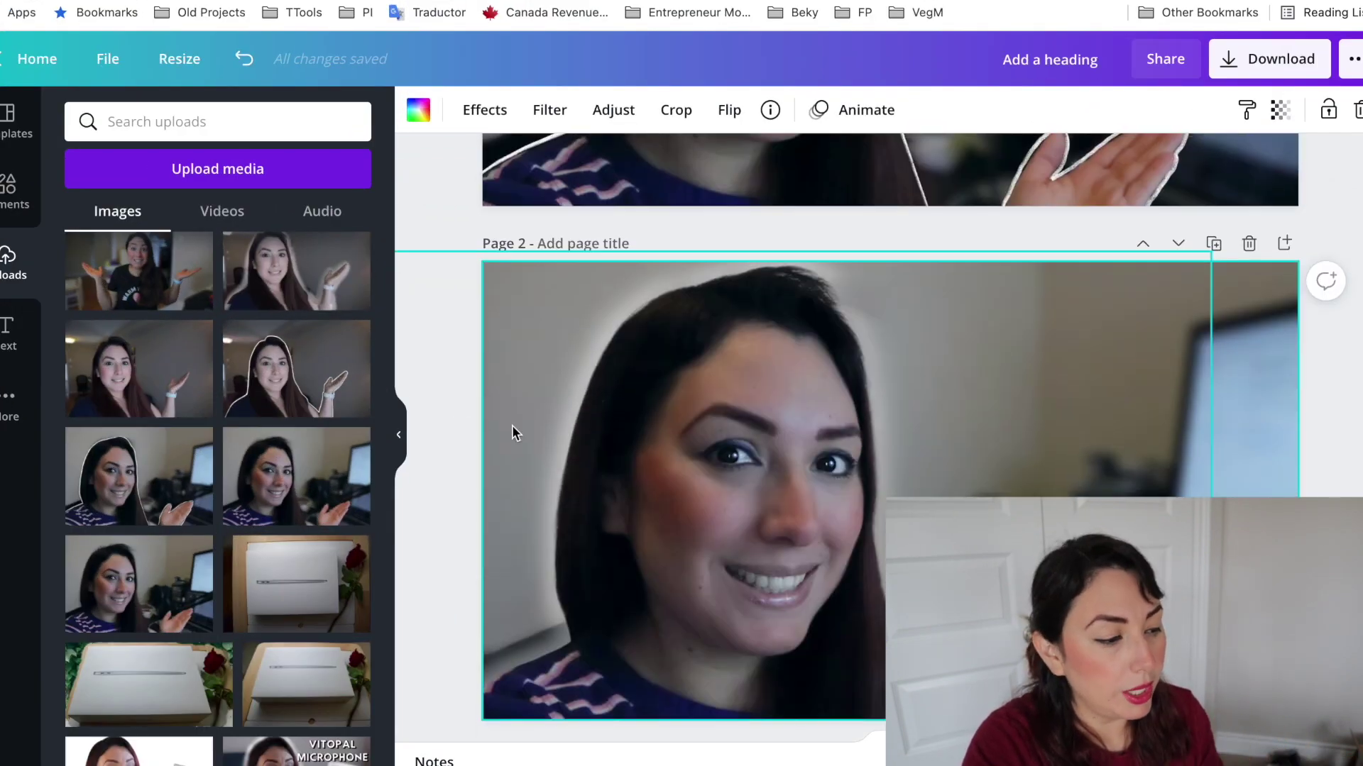
{"action": "left_click", "coordinate": [419, 110]}
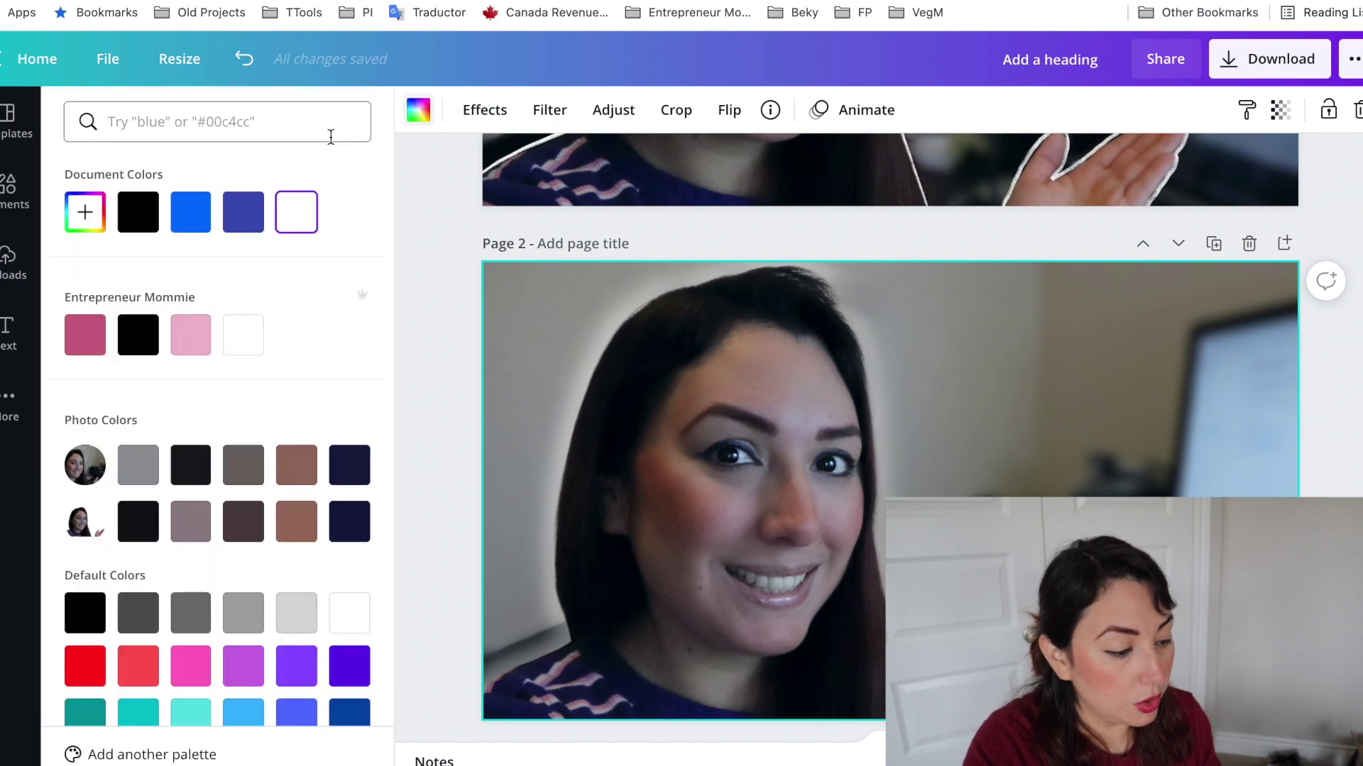
{"action": "scroll", "coordinate": [274, 368], "scroll_direction": "down", "scroll_amount": 2}
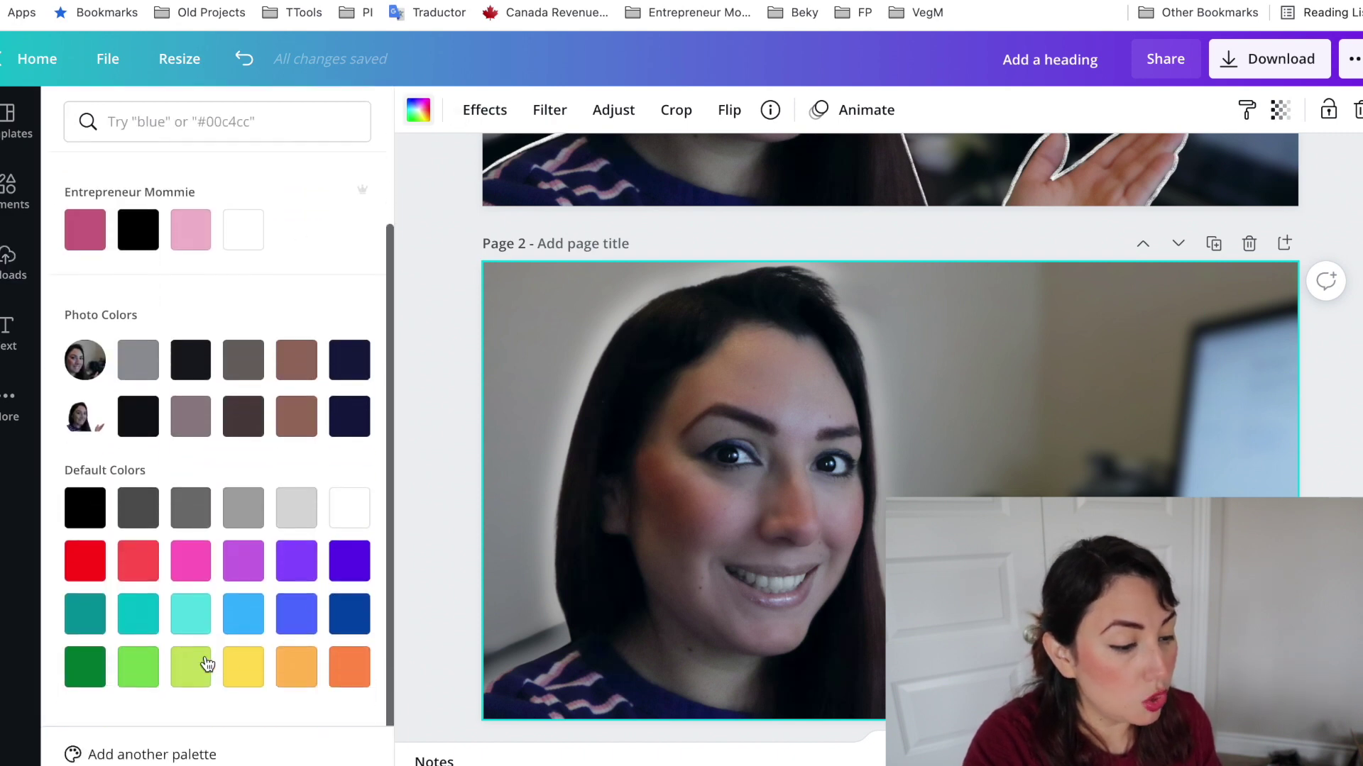
{"action": "left_click", "coordinate": [348, 670]}
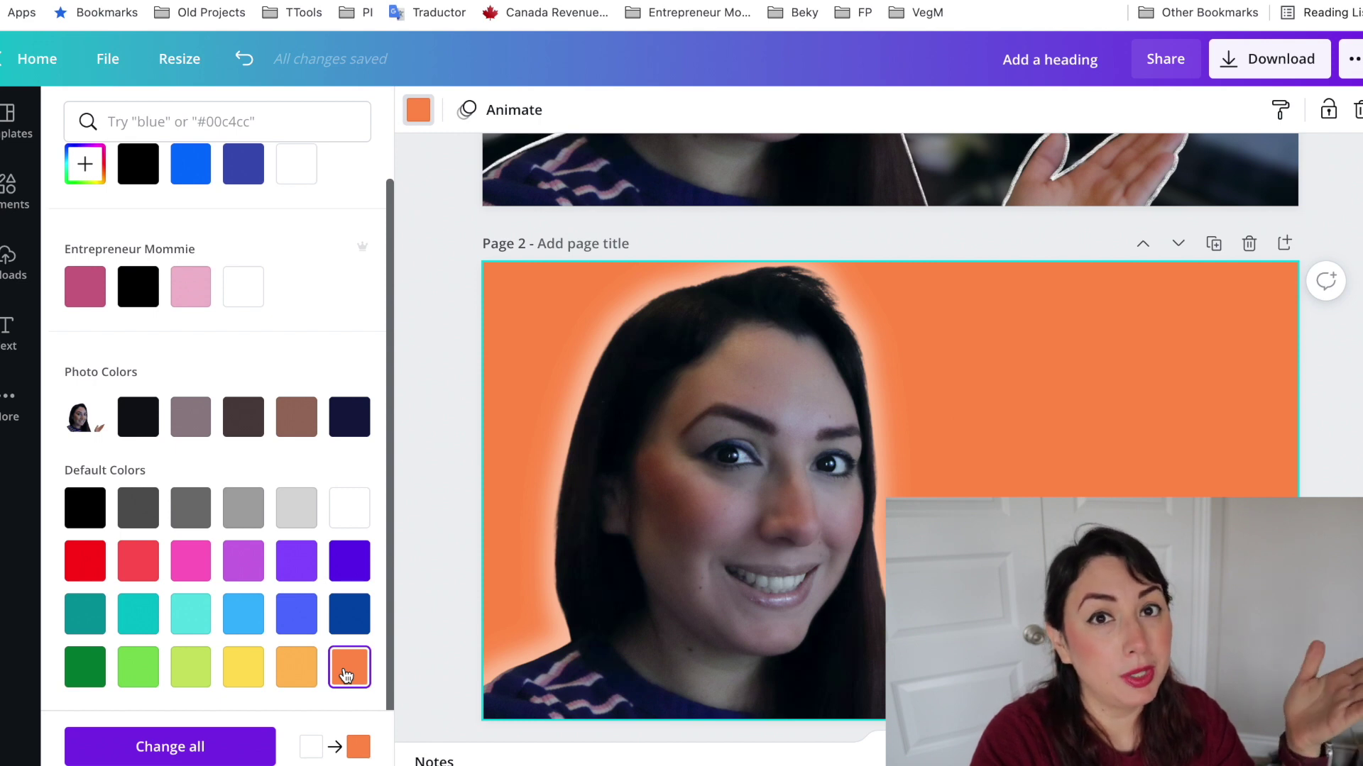
{"action": "left_click", "coordinate": [795, 695]}
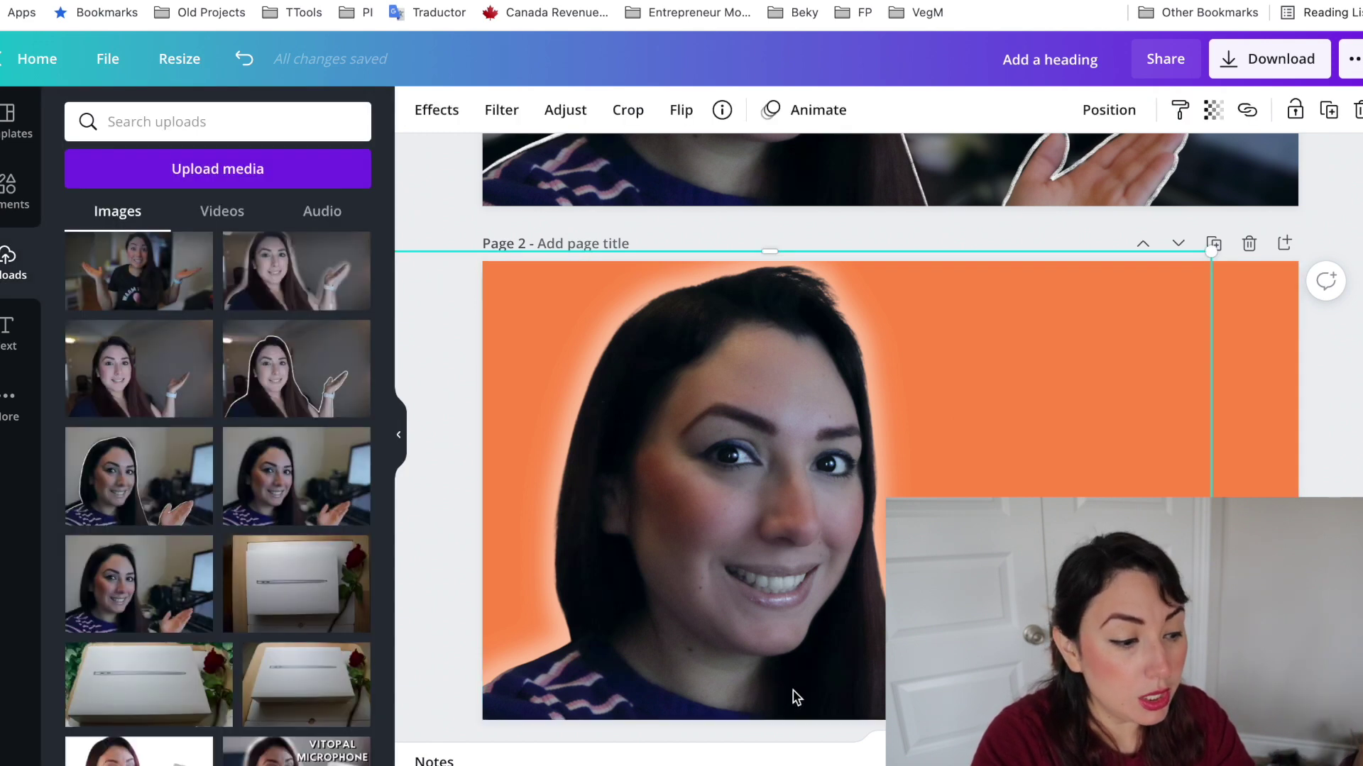
{"action": "left_click", "coordinate": [457, 119]}
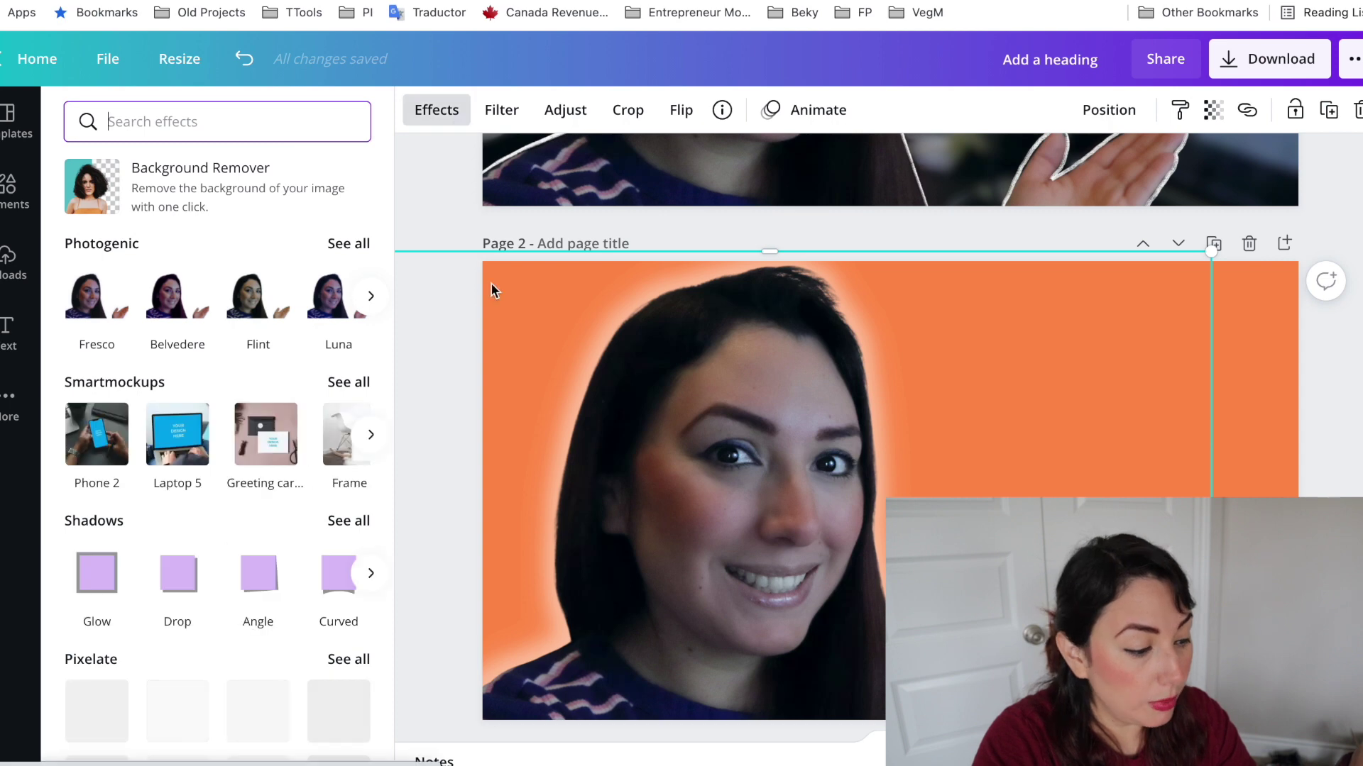
- Add a white Glow to the cut-out with size 9 and transparency 44, and apply it
{"action": "left_click", "coordinate": [103, 572]}
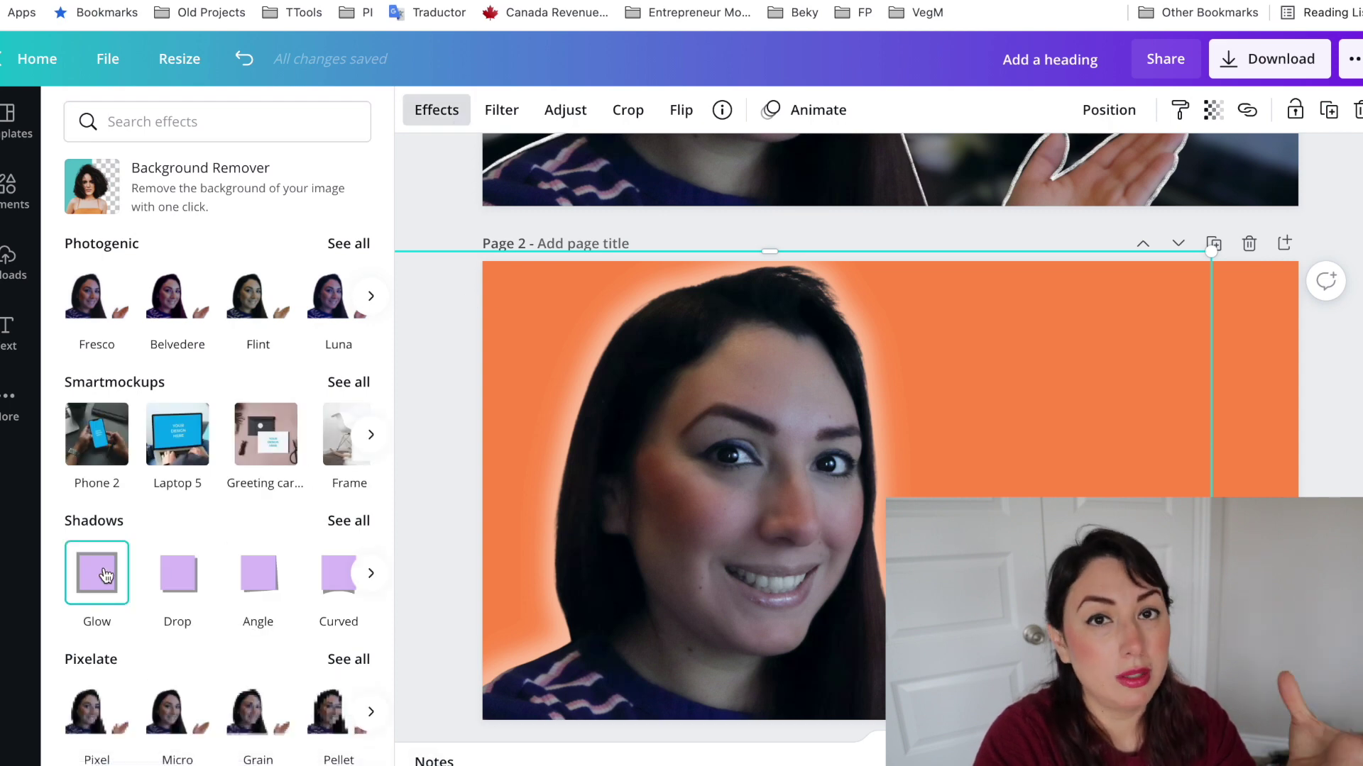
{"action": "left_click", "coordinate": [103, 572]}
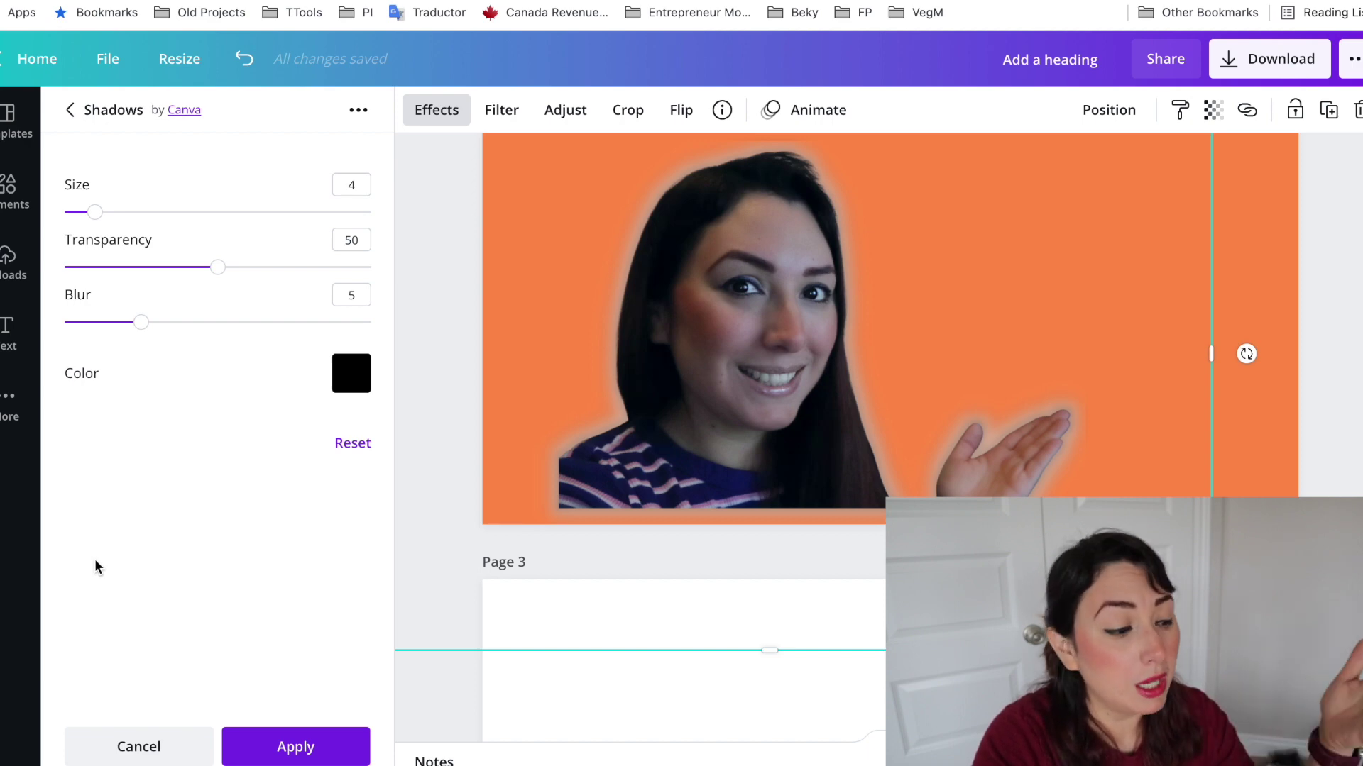
{"action": "left_click_drag", "start_coordinate": [95, 212], "coordinate": [145, 221]}
{"action": "left_click", "coordinate": [352, 373]}
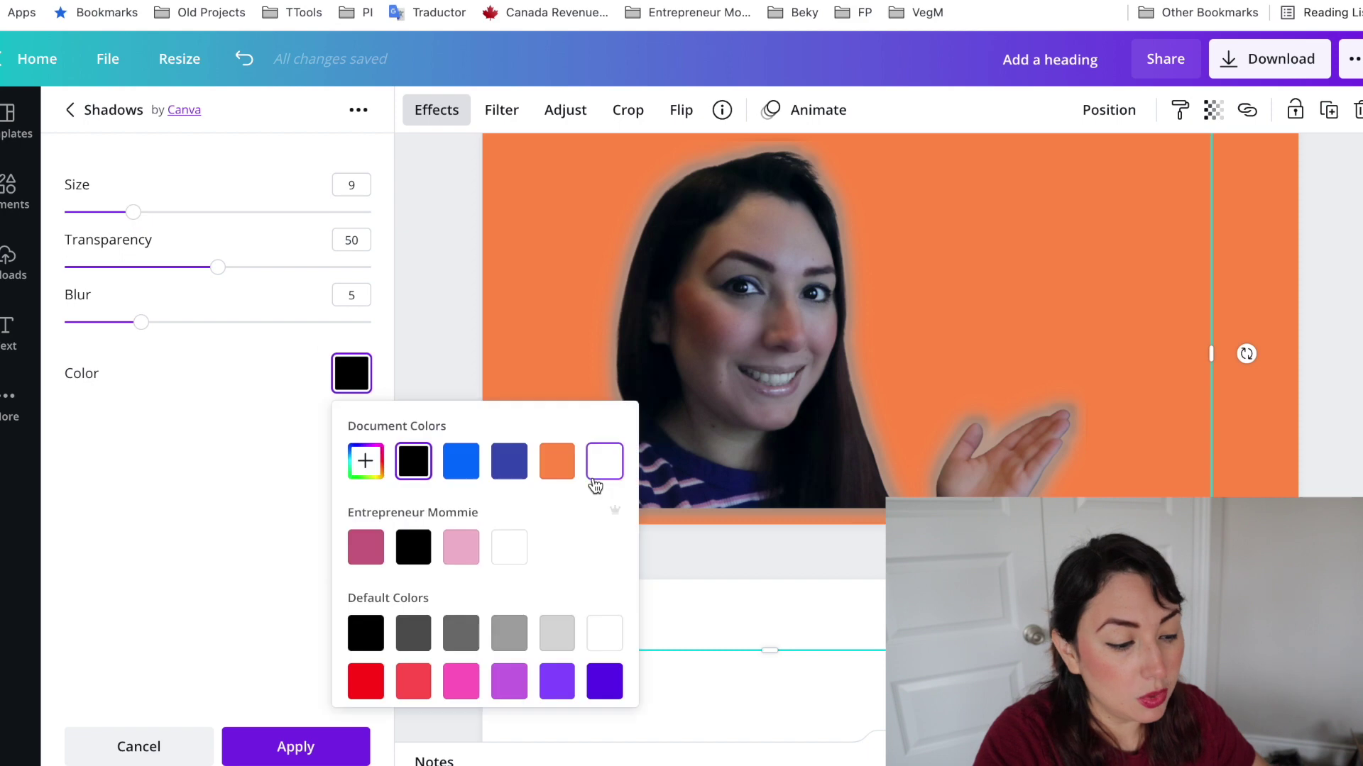
{"action": "left_click", "coordinate": [607, 474]}
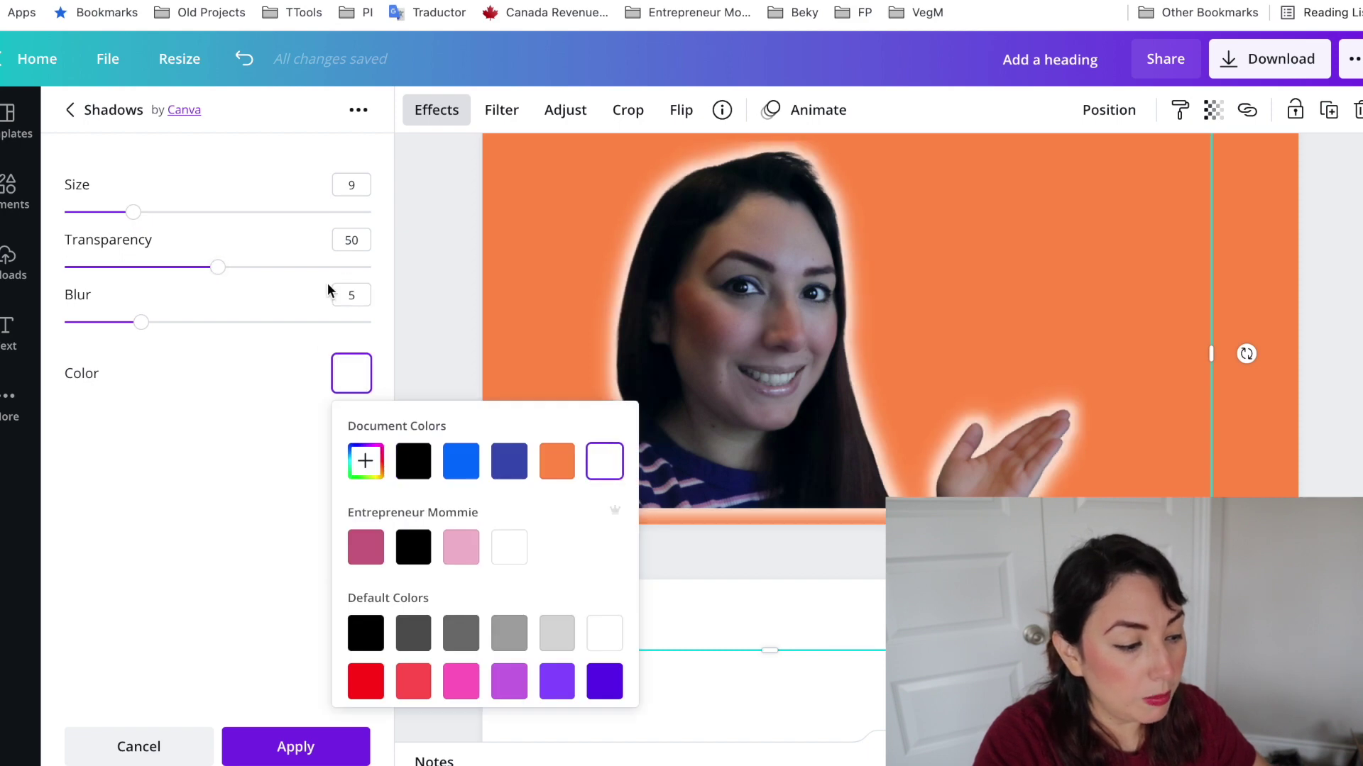
{"action": "mouse_move", "coordinate": [213, 262]}
{"action": "left_mouse_down"}
{"action": "mouse_move", "coordinate": [285, 276]}
{"action": "mouse_move", "coordinate": [198, 267]}
{"action": "left_mouse_up"}
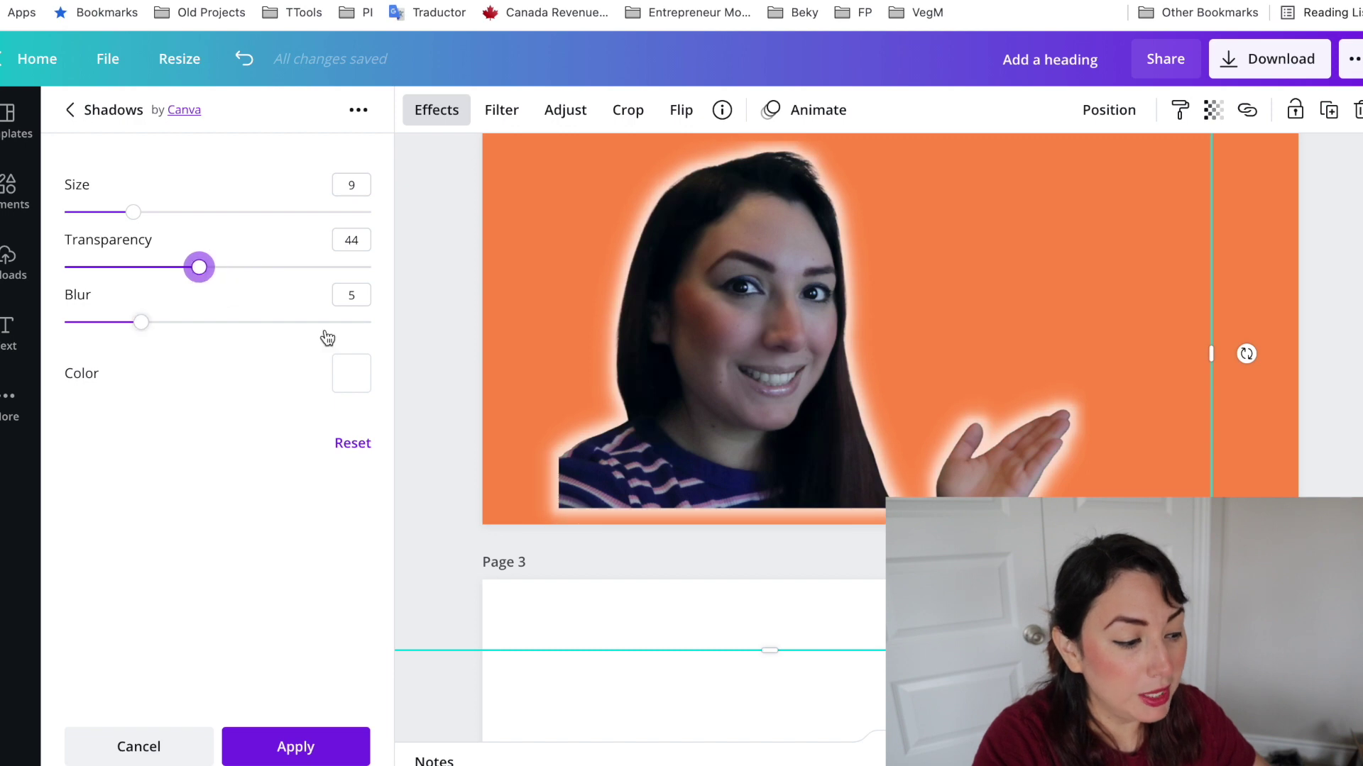
{"action": "left_click_drag", "start_coordinate": [141, 322], "coordinate": [292, 321]}
{"action": "left_click", "coordinate": [1050, 401]}
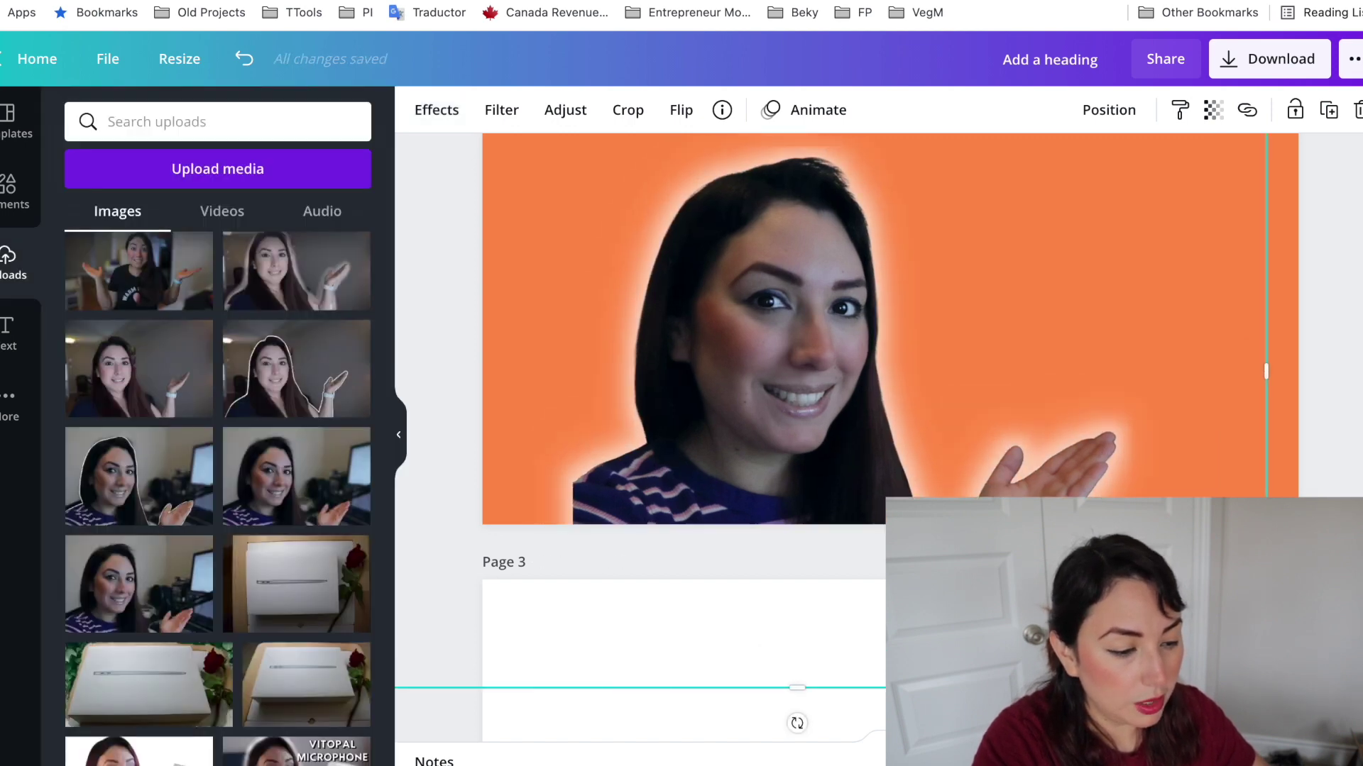
- Move the cut-out further left, undo a repeated Glow change, and deselect to review the page
{"action": "left_click_drag", "start_coordinate": [796, 466], "coordinate": [900, 444]}
{"action": "scroll", "coordinate": [900, 443], "scroll_direction": "up", "scroll_amount": 2}
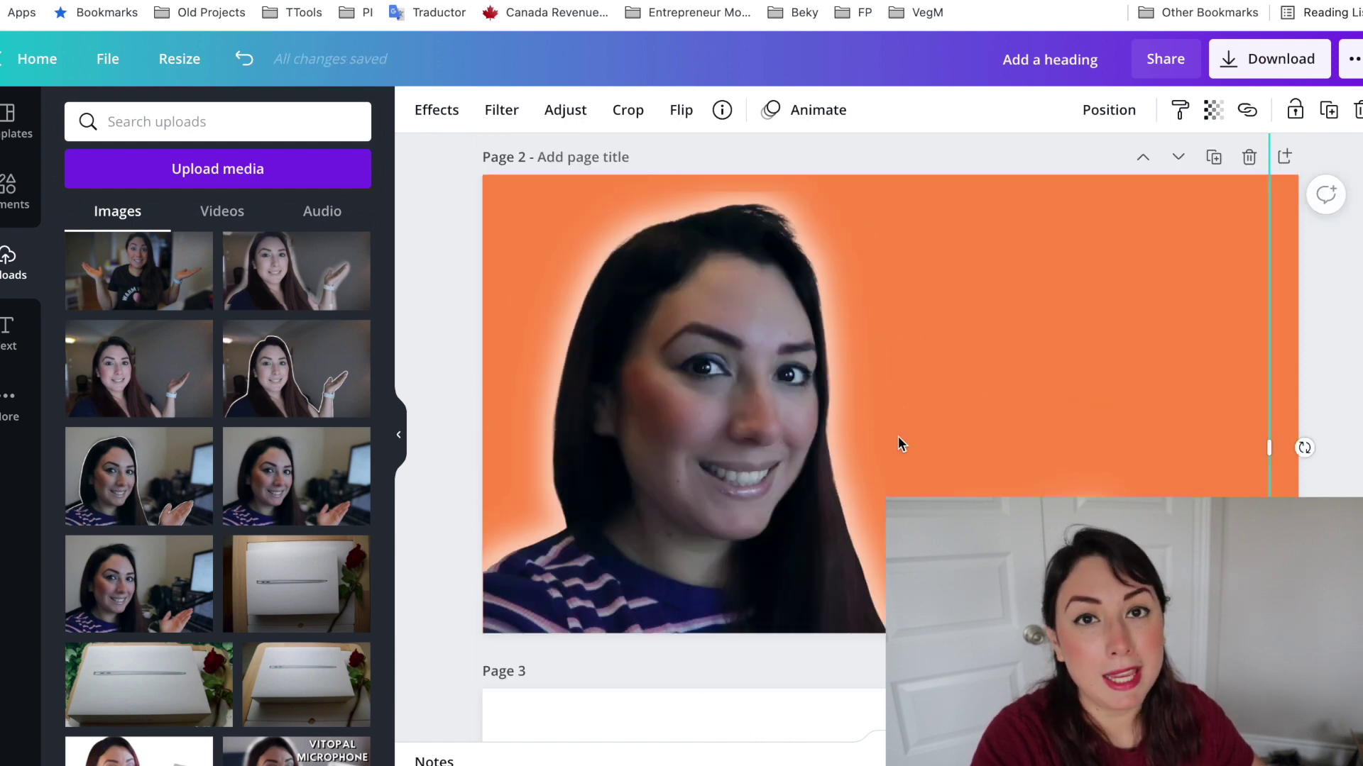
{"action": "left_click", "coordinate": [445, 118]}
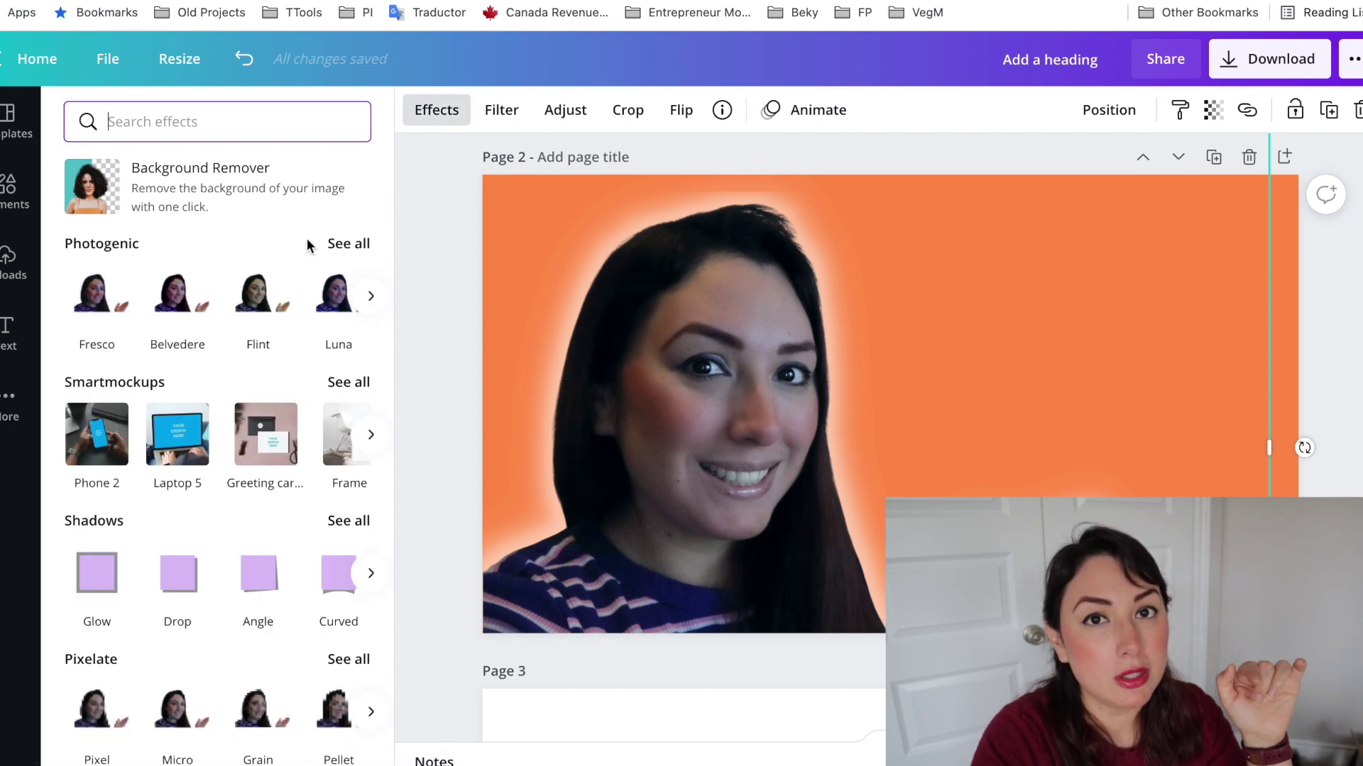
{"action": "left_click", "coordinate": [107, 580]}
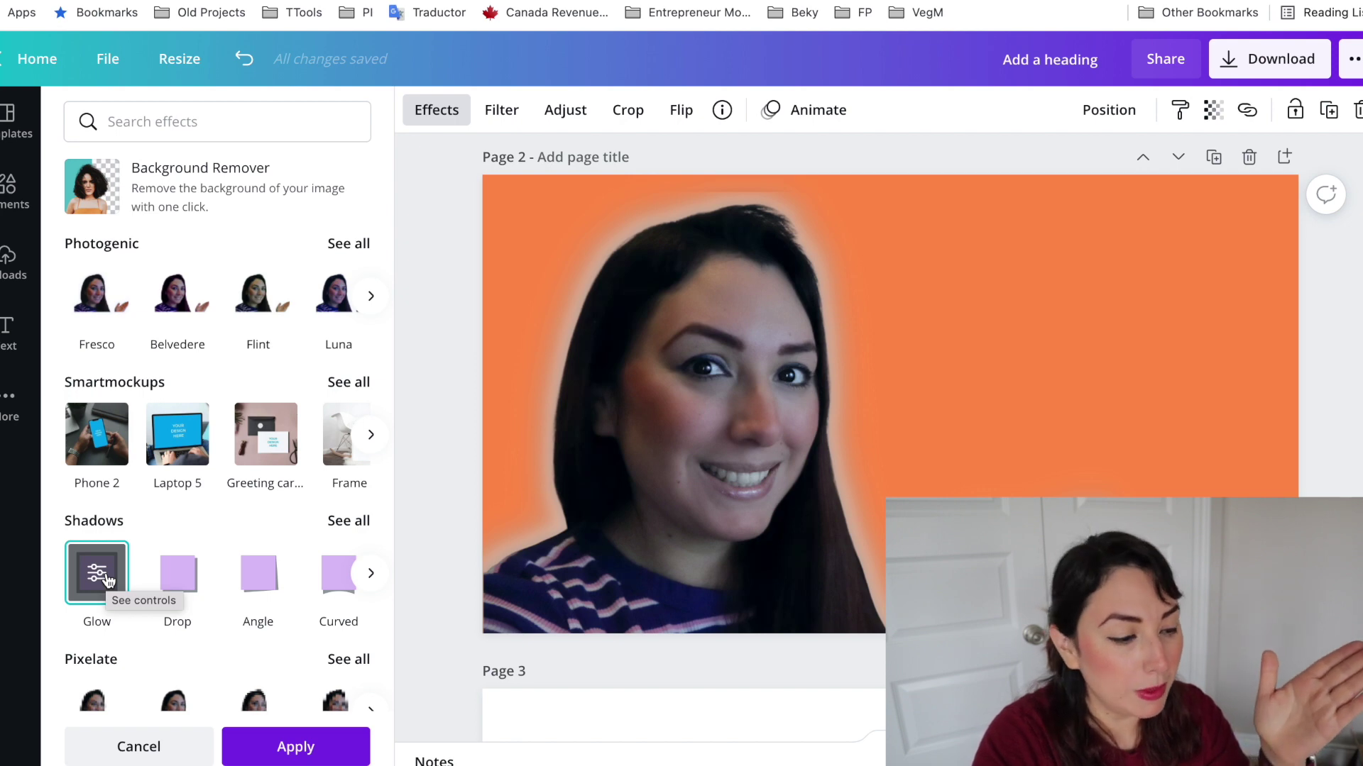
{"action": "left_click", "coordinate": [244, 59]}
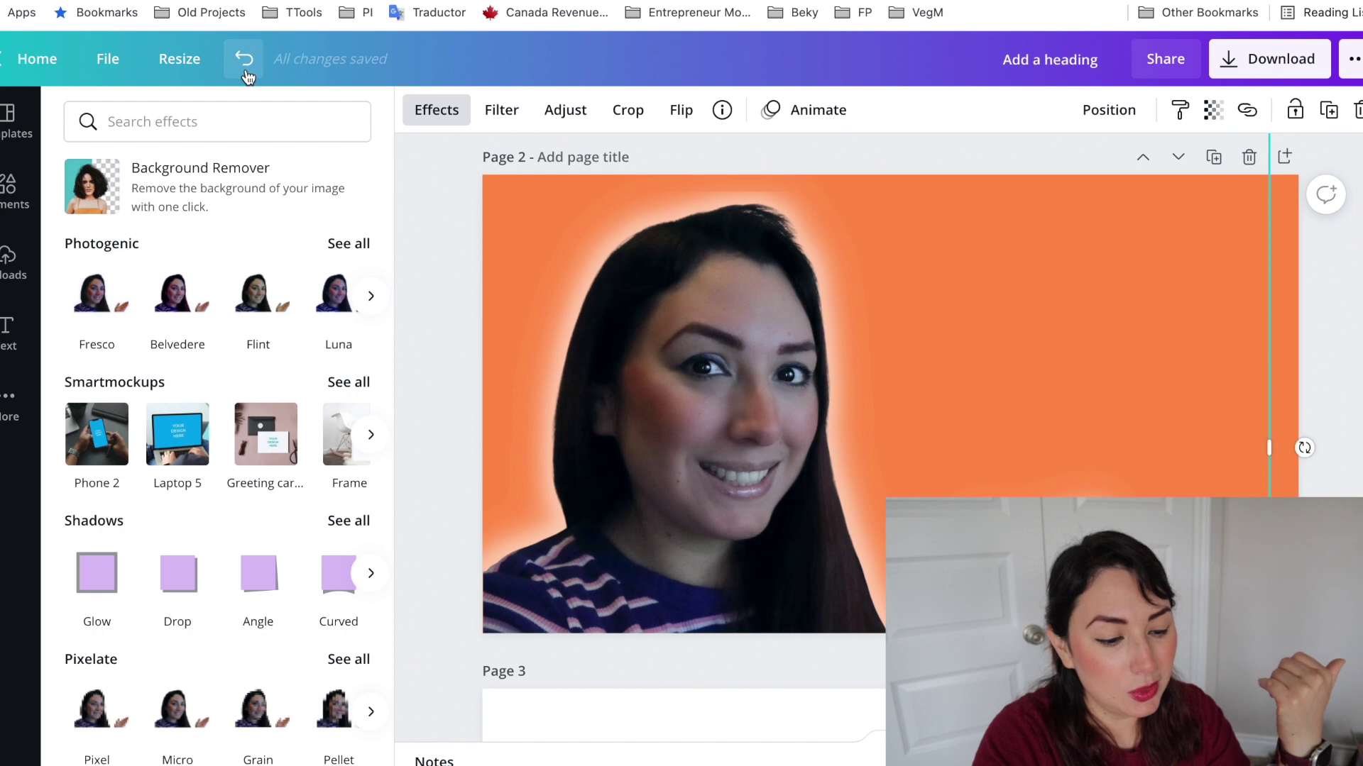
{"action": "left_click", "coordinate": [1313, 345]}
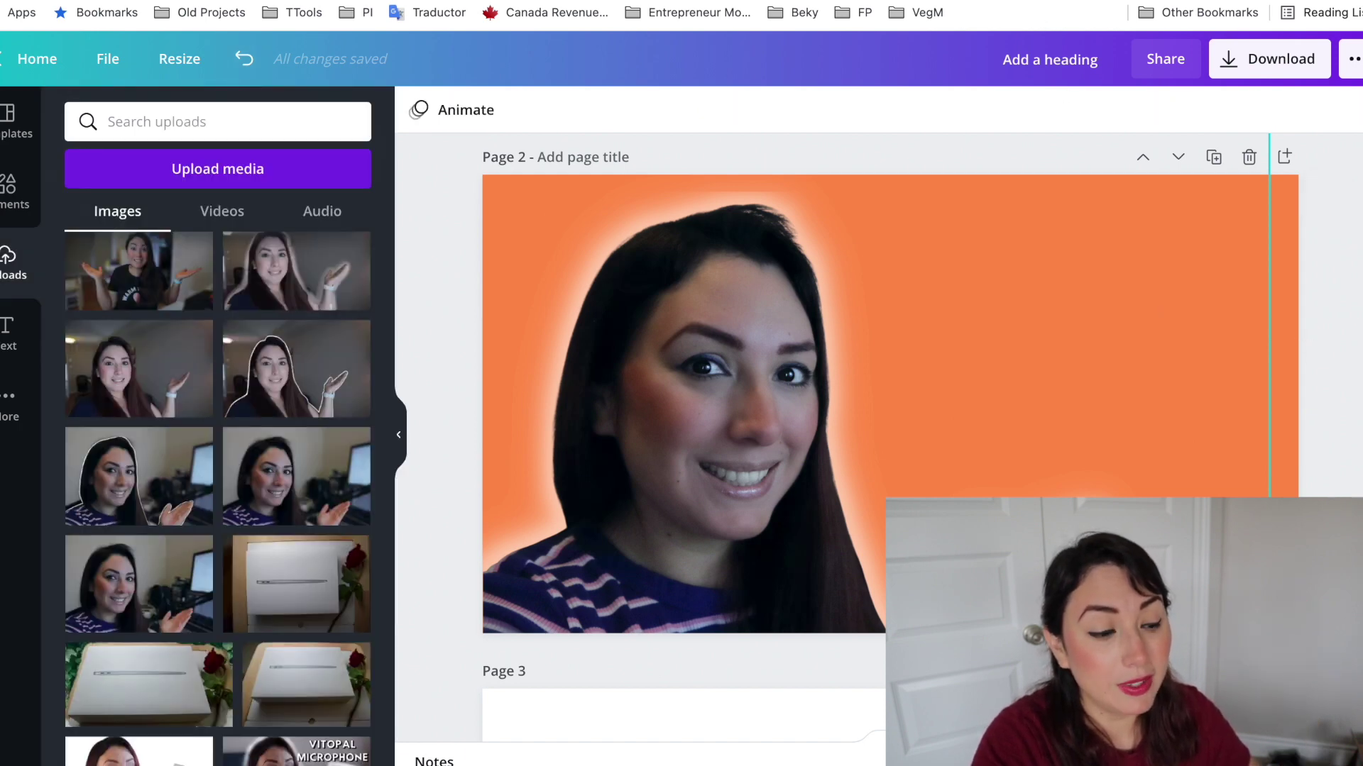
{"action": "scroll", "coordinate": [890, 420], "scroll_direction": "down", "scroll_amount": 1}
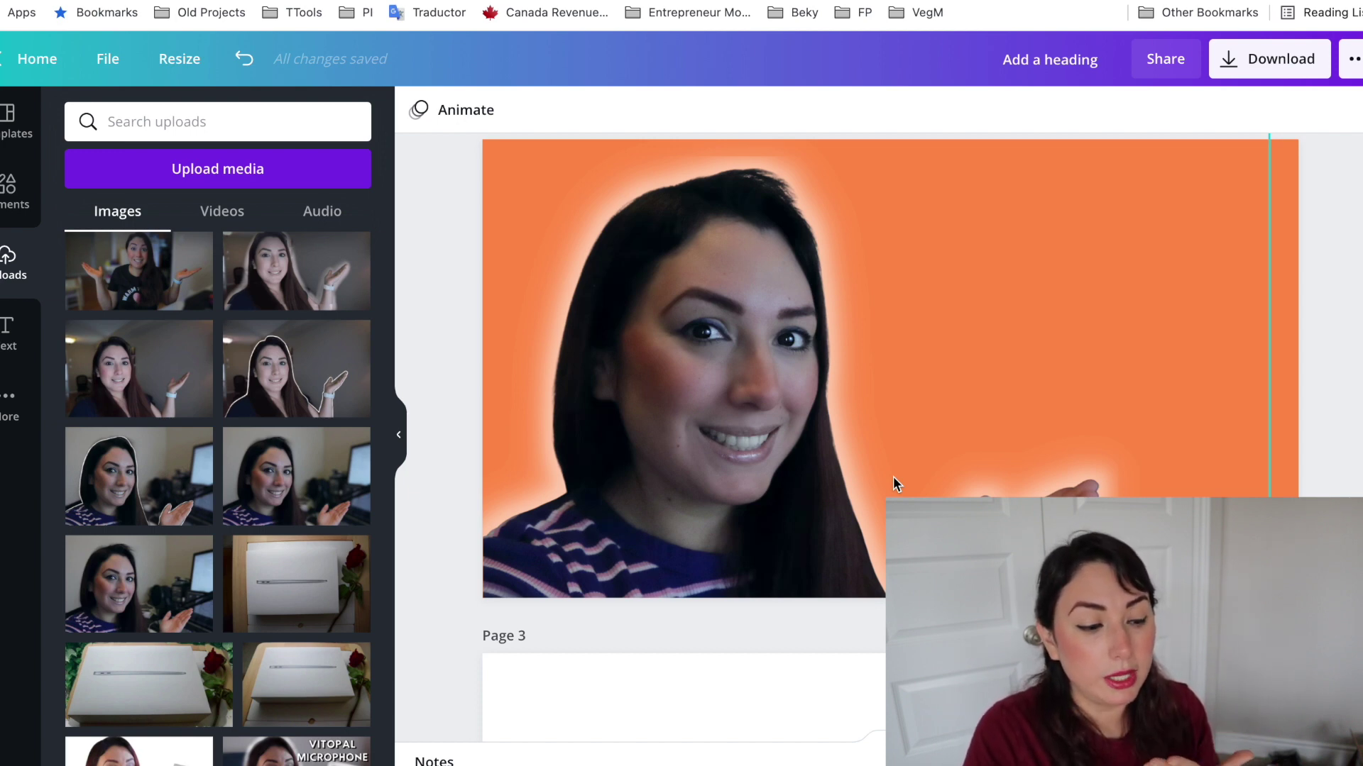
- Try blue and dark blue for page 2's background before settling on black
{"action": "scroll", "coordinate": [892, 476], "scroll_direction": "up", "scroll_amount": 10}
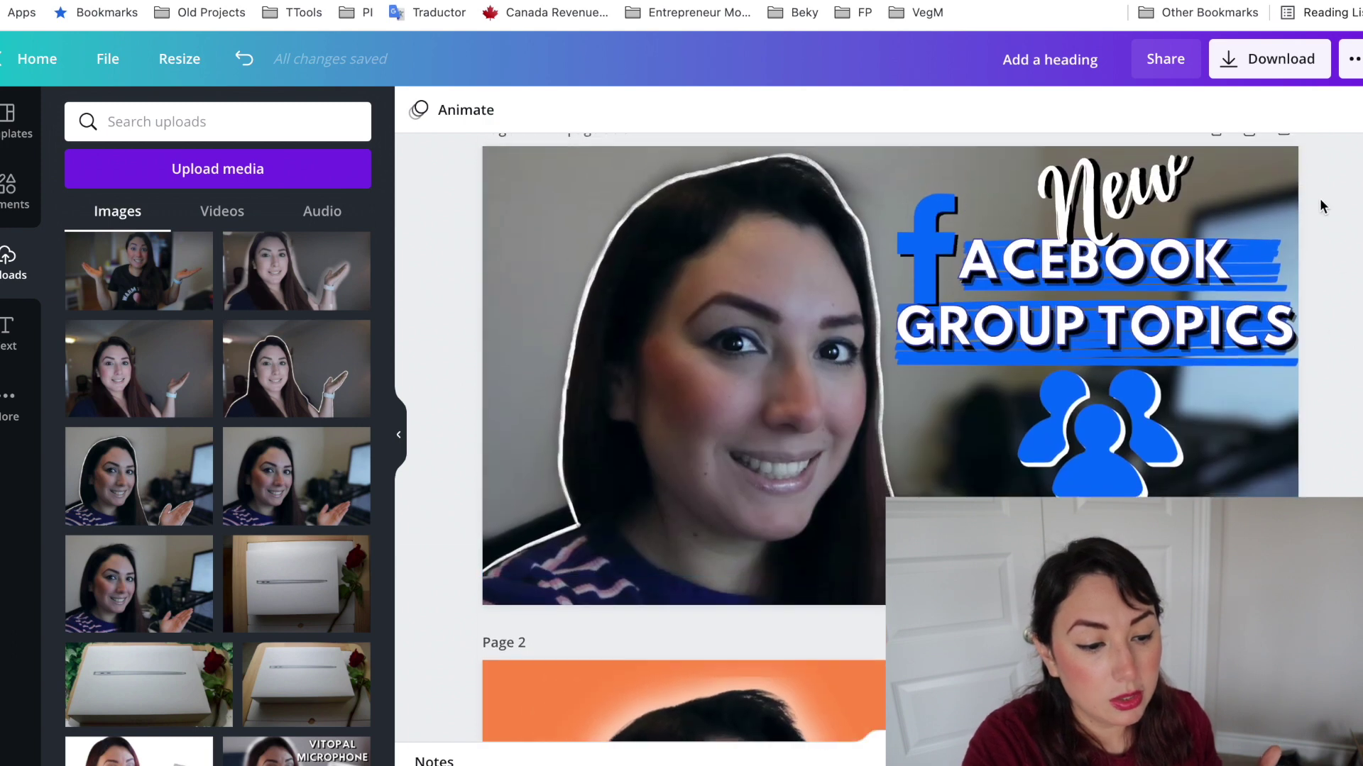
{"action": "left_click", "coordinate": [1191, 206]}
{"action": "scroll", "coordinate": [1351, 305], "scroll_direction": "down", "scroll_amount": 5}
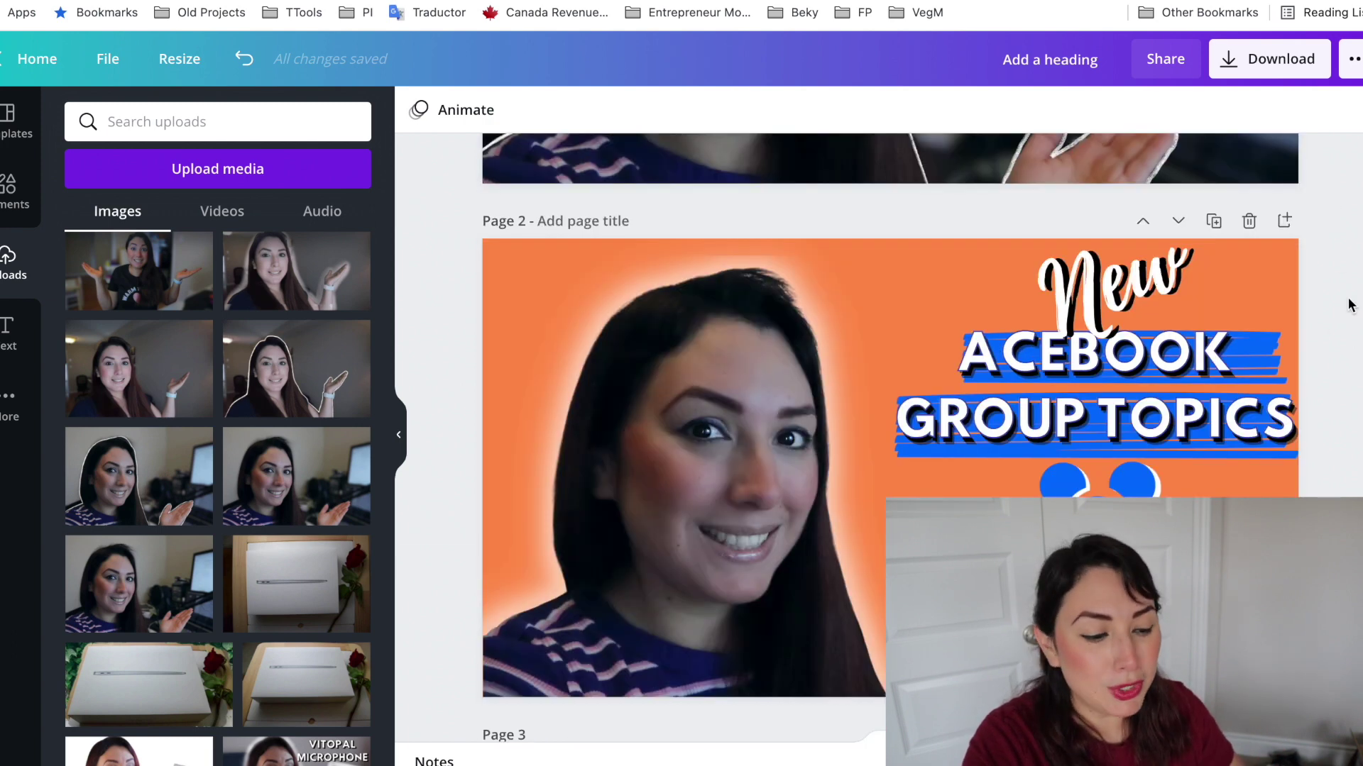
{"action": "left_click", "coordinate": [1297, 372]}
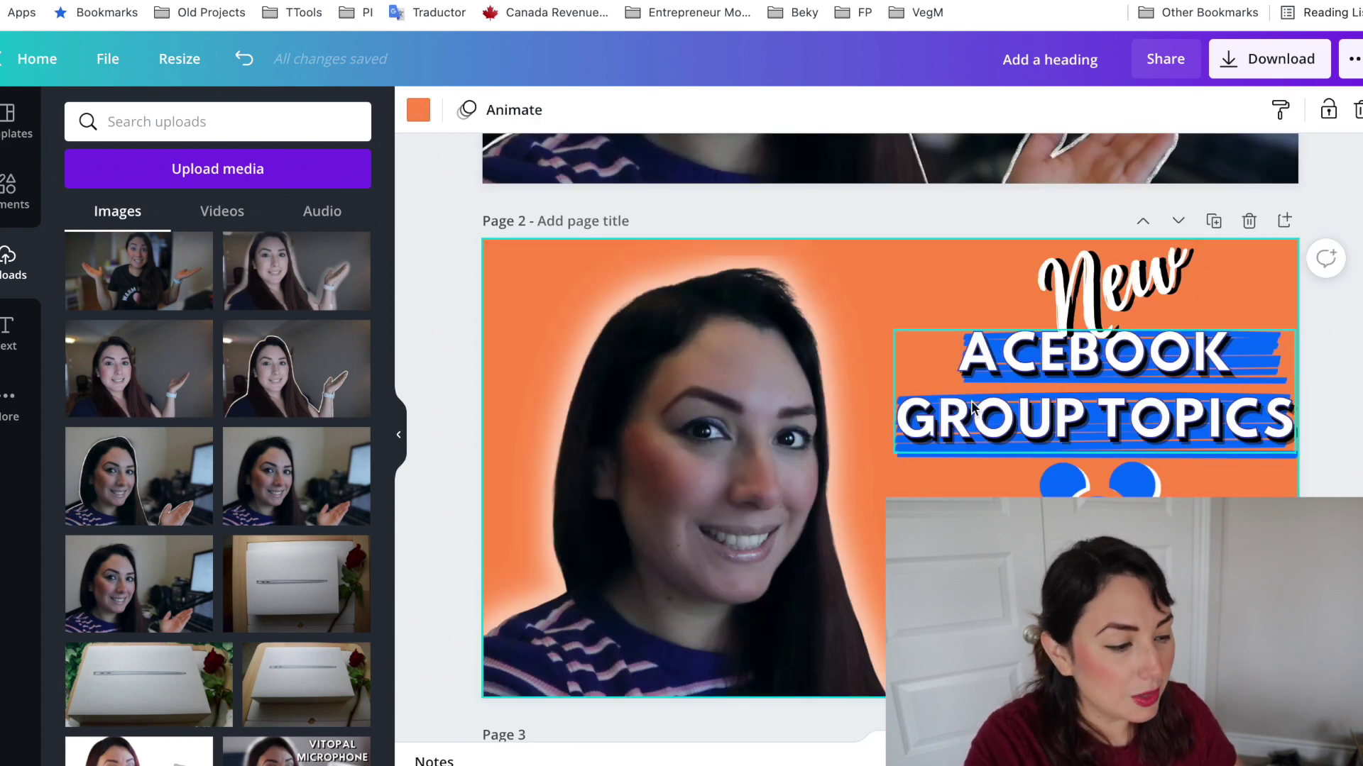
{"action": "left_click", "coordinate": [419, 113]}
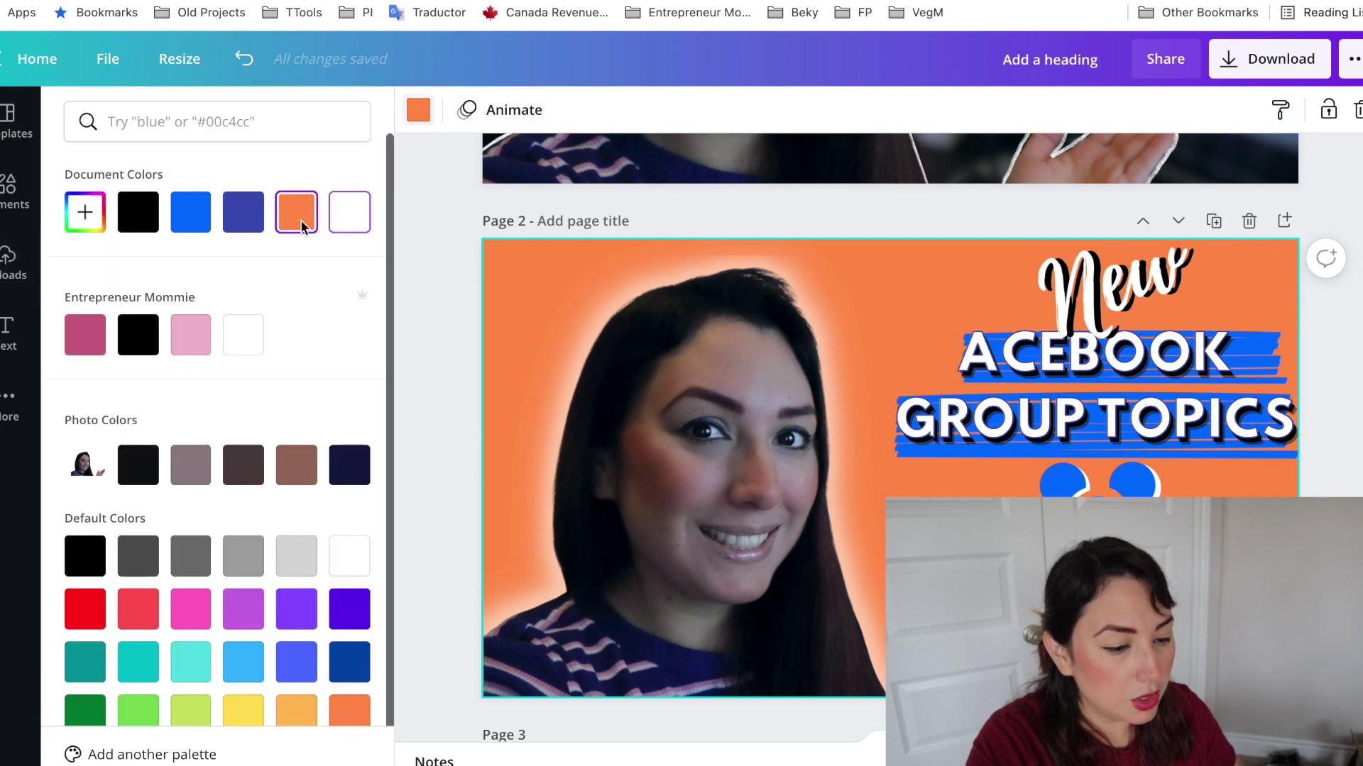
{"action": "left_click", "coordinate": [202, 222]}
{"action": "left_click", "coordinate": [235, 230]}
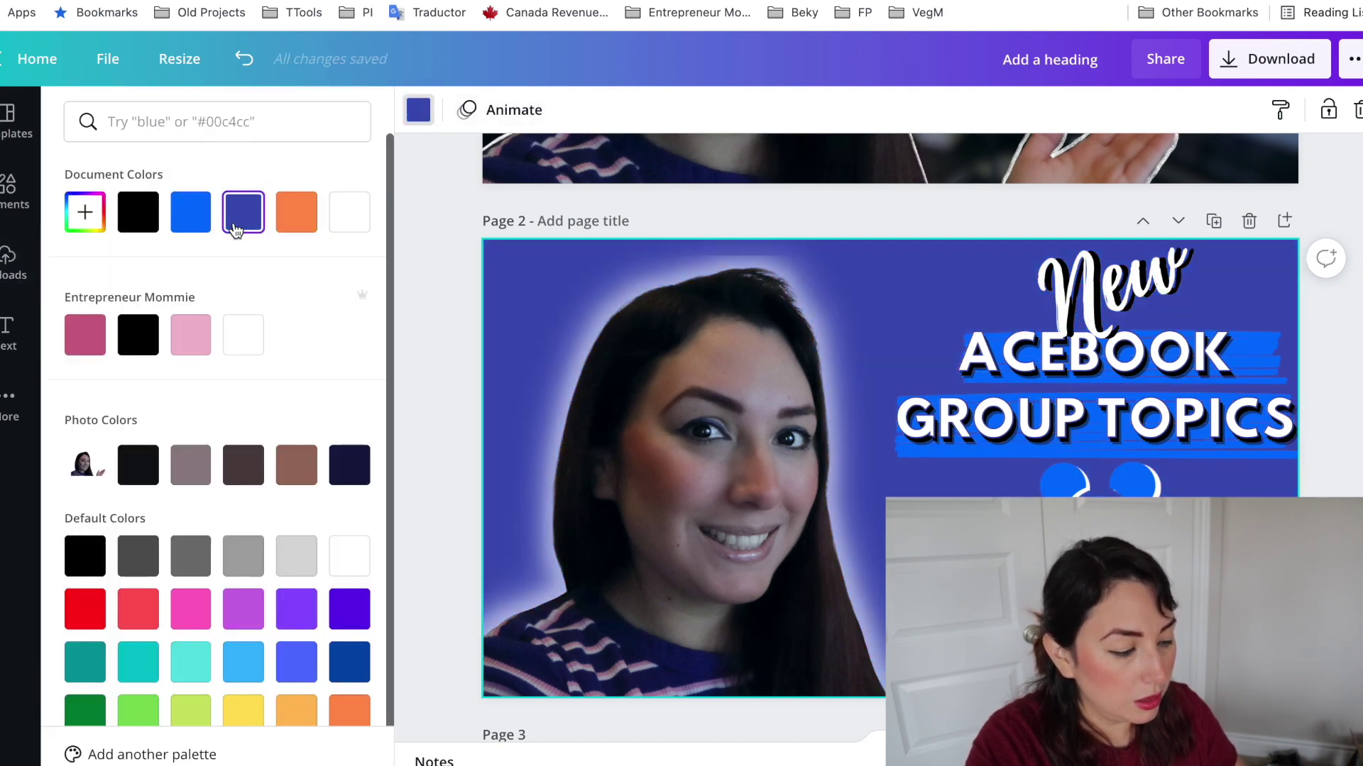
{"action": "left_click", "coordinate": [137, 225]}
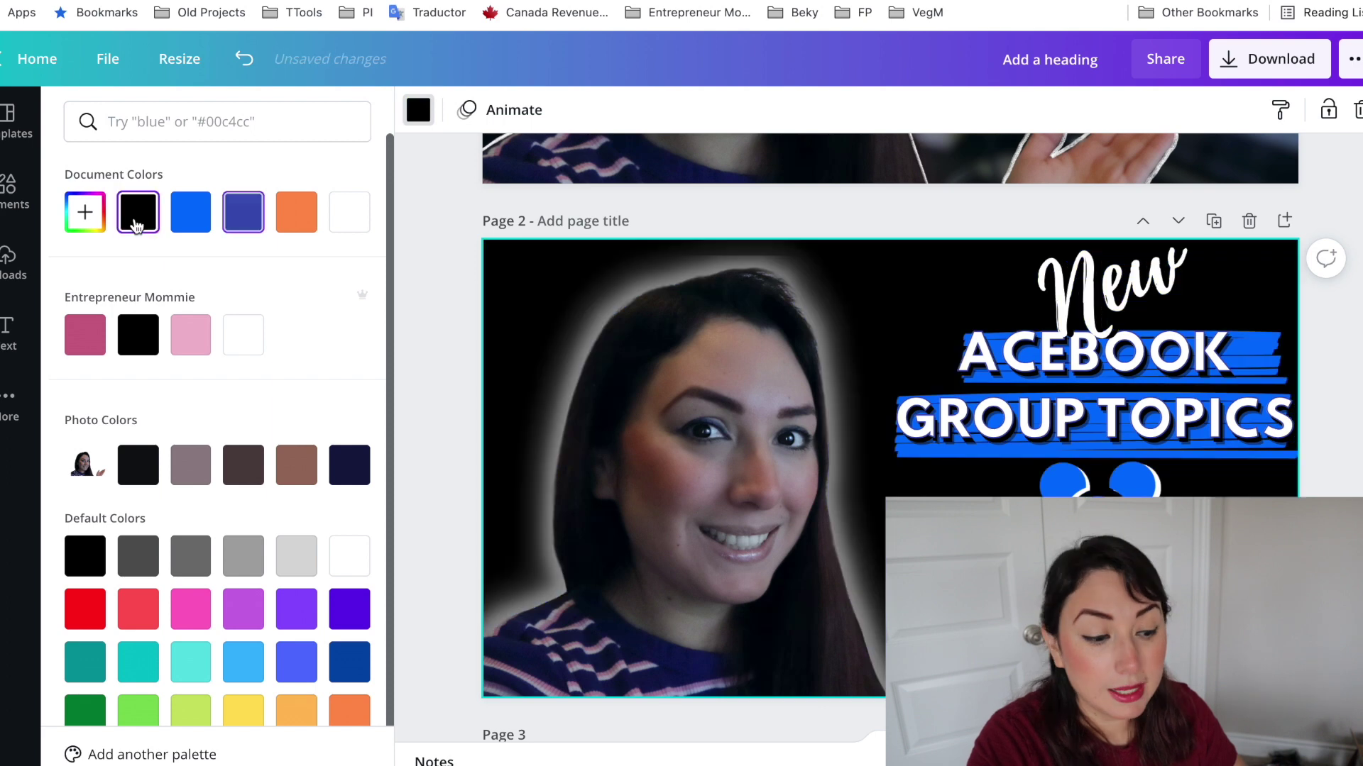